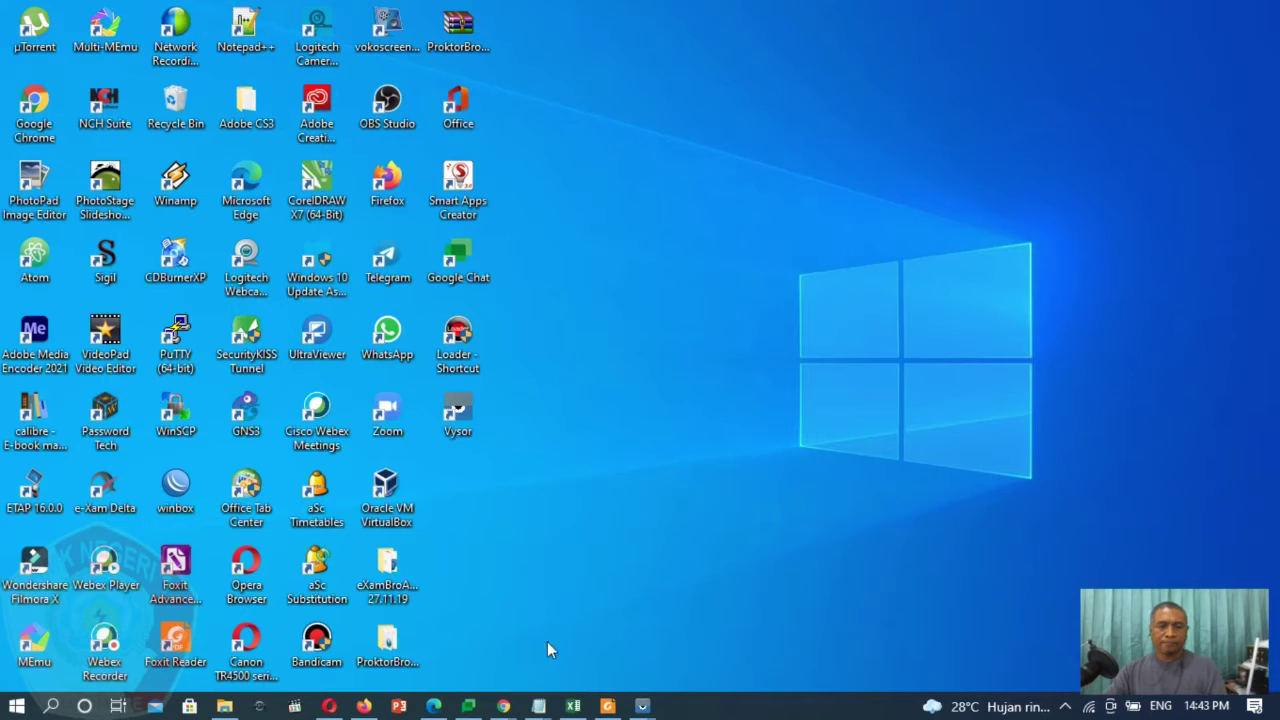
# Switch to Google Classroom in Chrome and view the creation options for Kelas Latihan's classwork.
pyautogui.moveTo(503, 703)
pyautogui.click(586, 655)
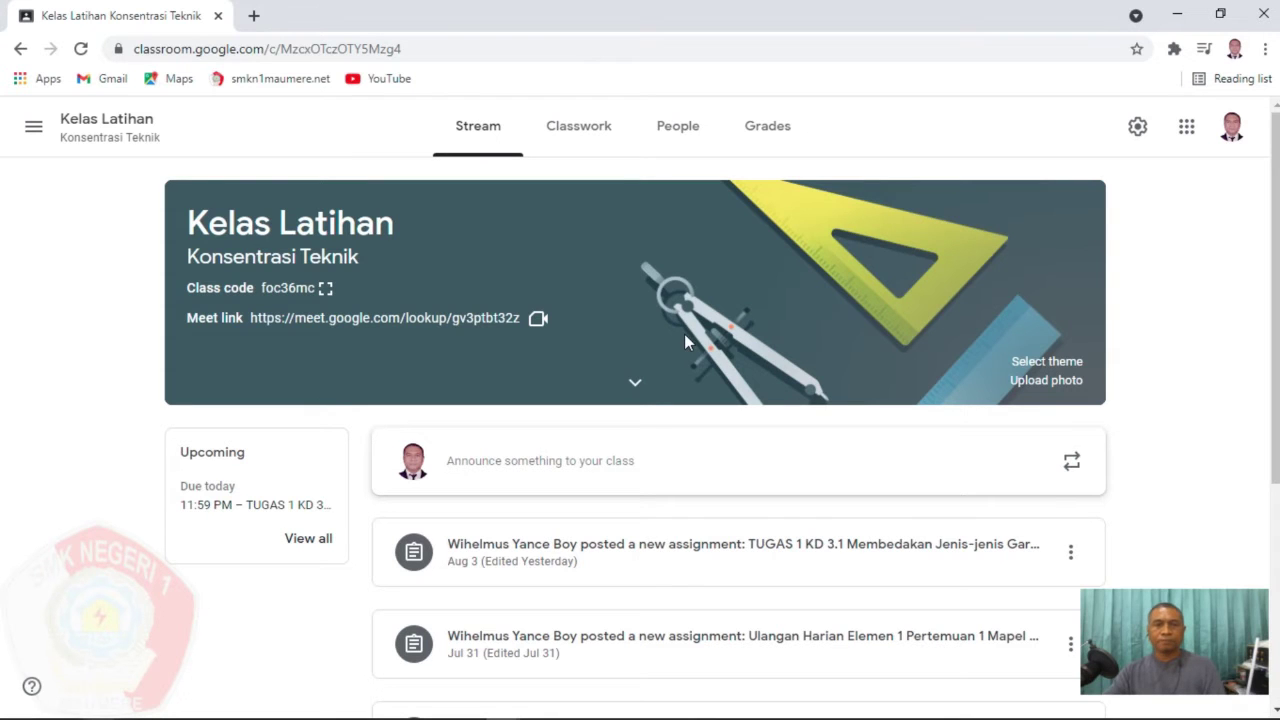
pyautogui.click(610, 145)
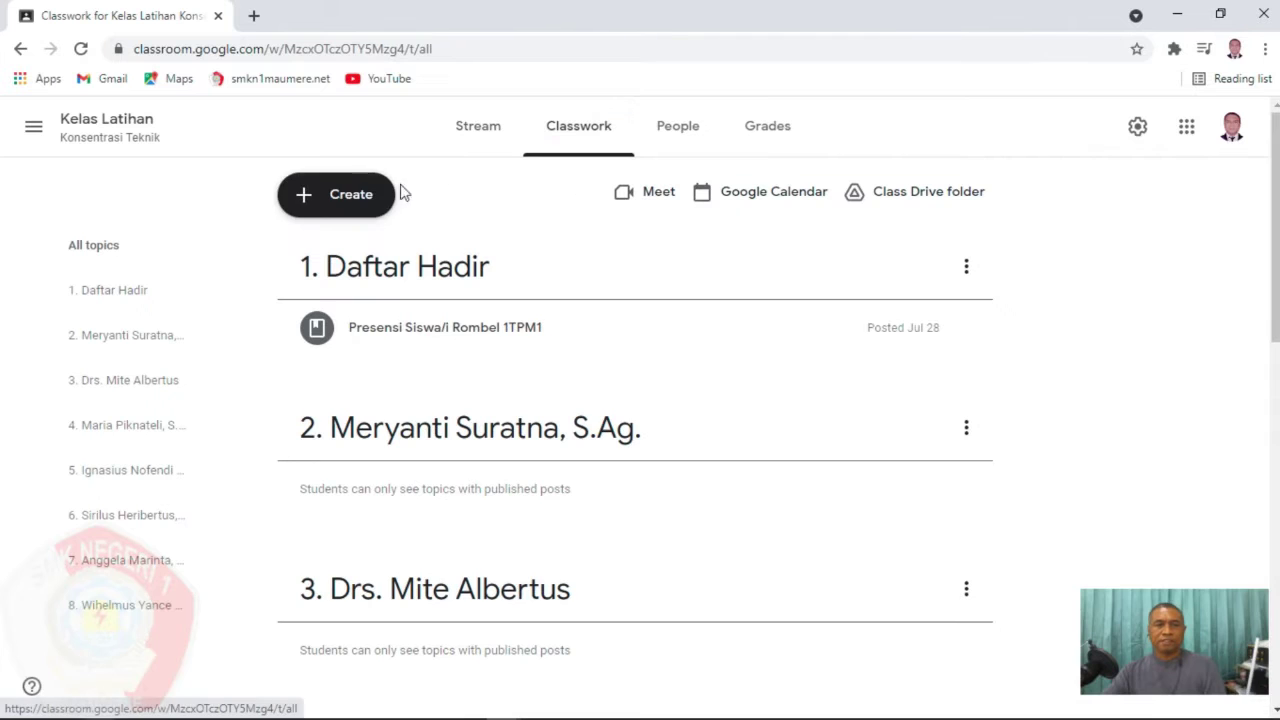
pyautogui.click(358, 214)
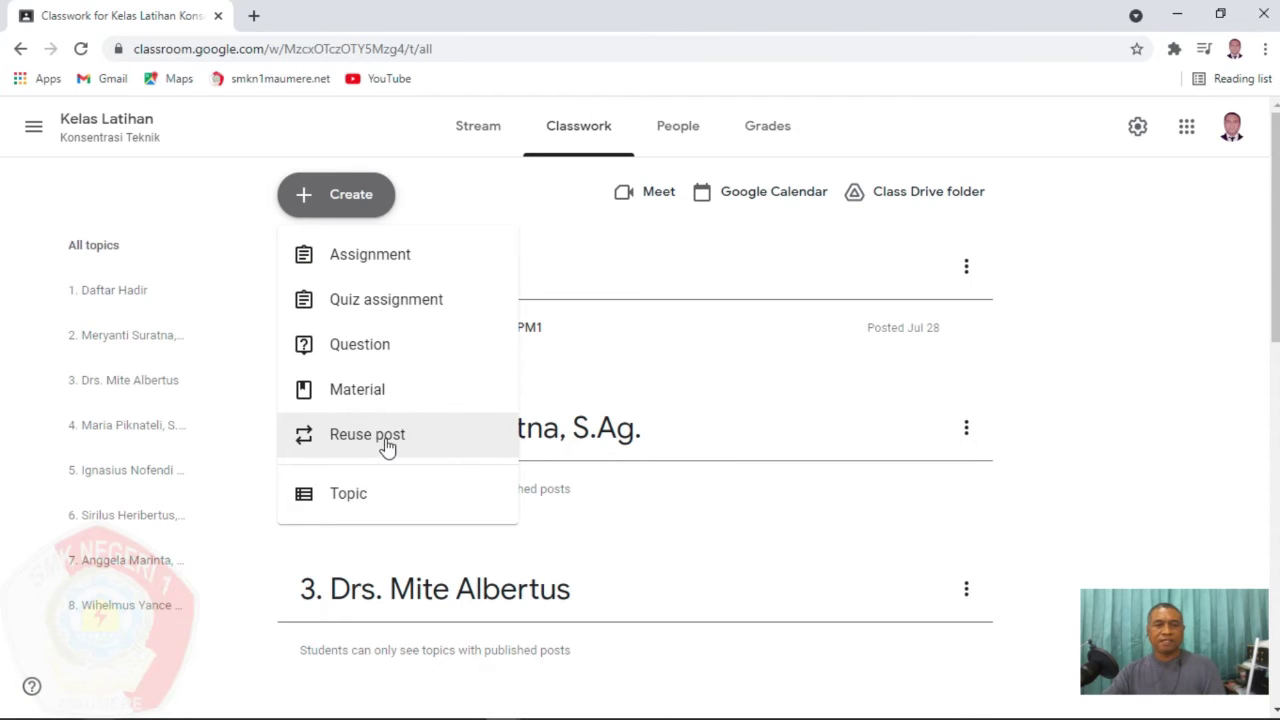
# Review the assignments and materials already posted in the stream of Kelas Latihan.
pyautogui.click(478, 128)
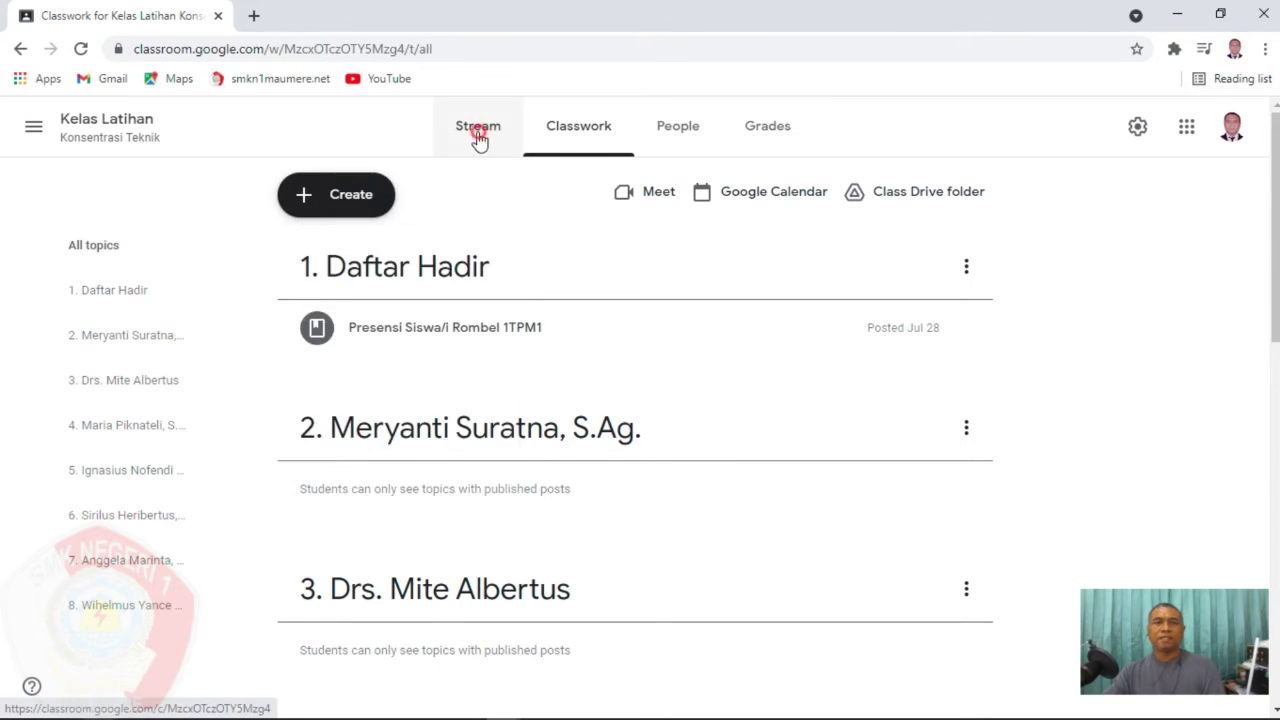
pyautogui.scroll(-3, 676, 406)
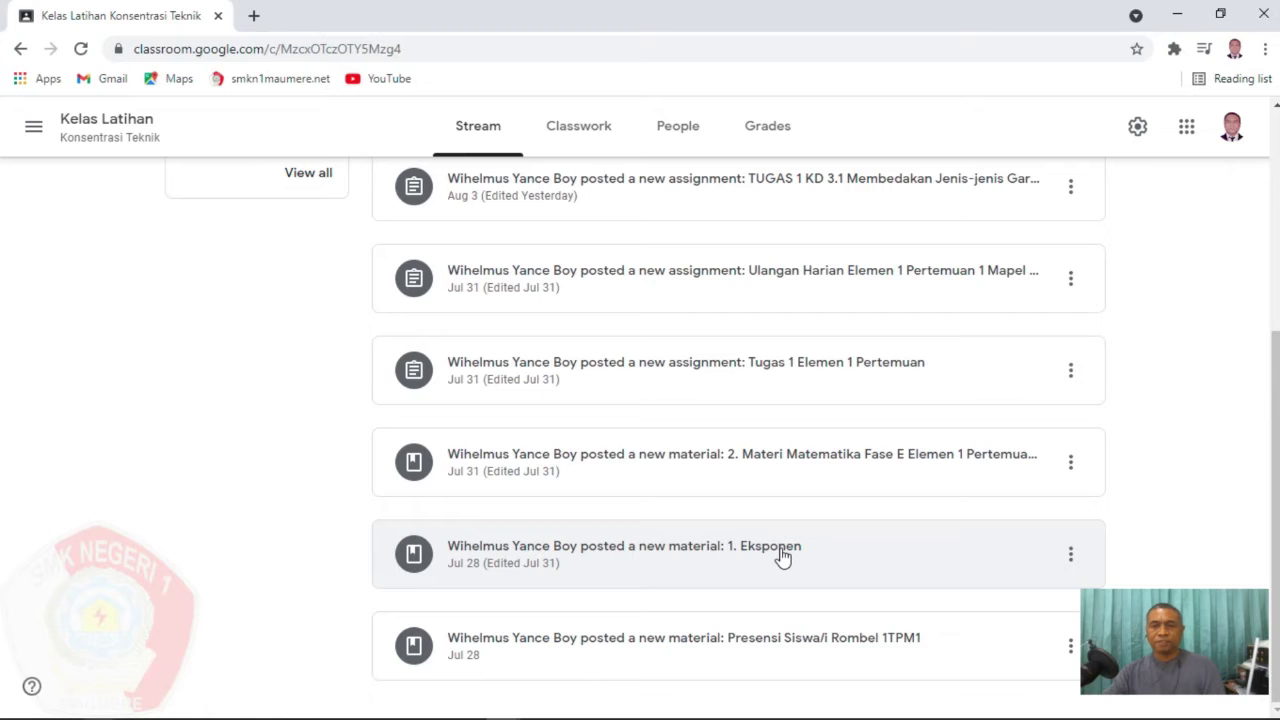
pyautogui.scroll(4, 671, 386)
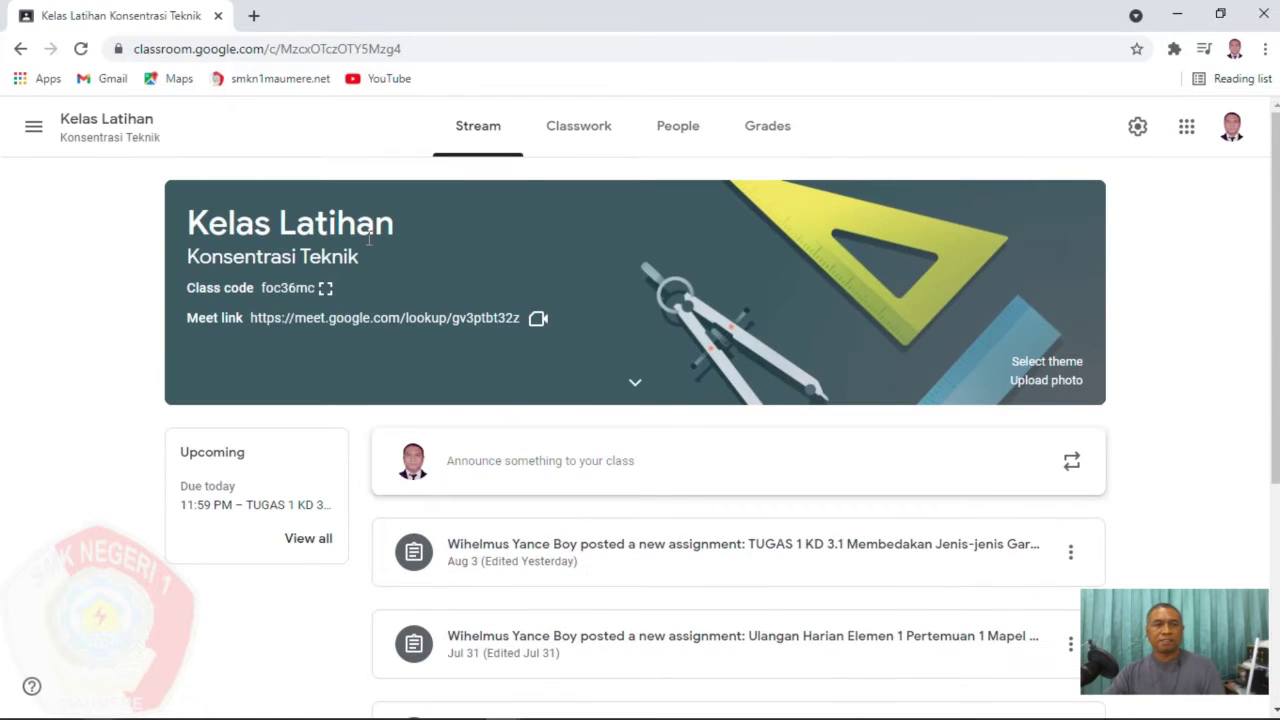
# Open the class Kelas Latihan 2 (Gardu Induk) and view the creation options for its classwork.
pyautogui.click(31, 132)
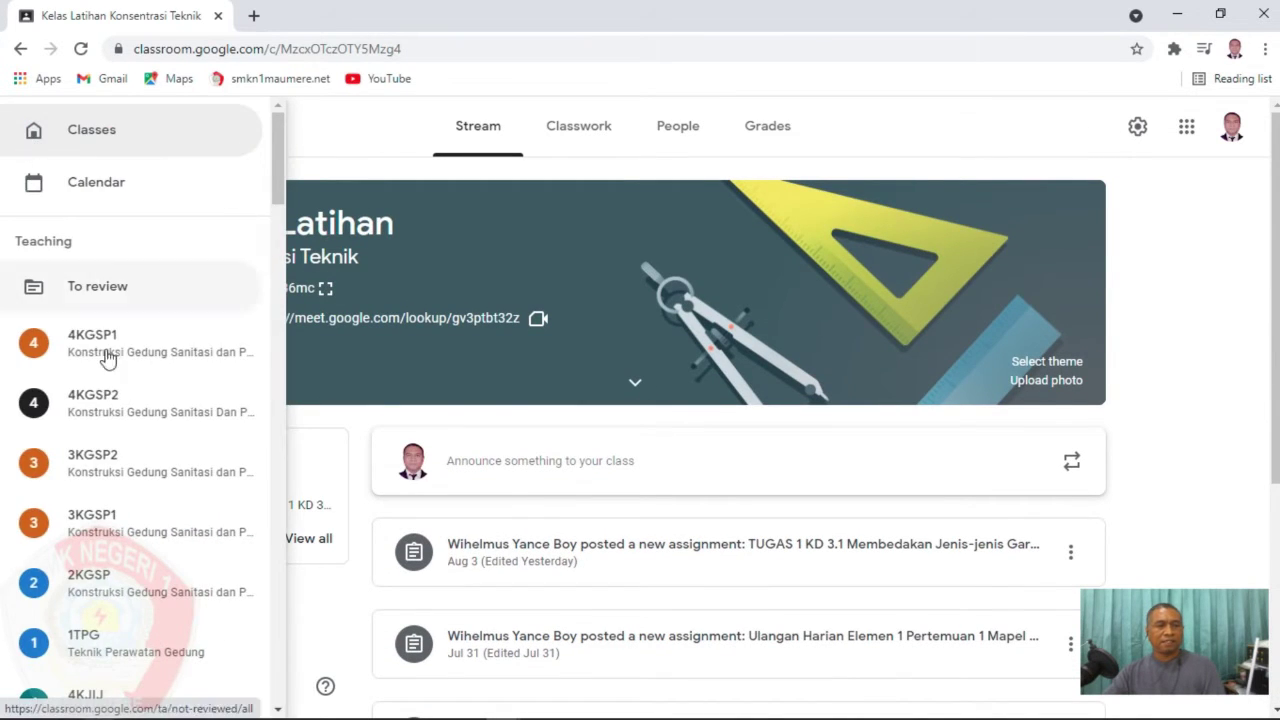
pyautogui.scroll(-5, 110, 370)
pyautogui.scroll(-15, 108, 450)
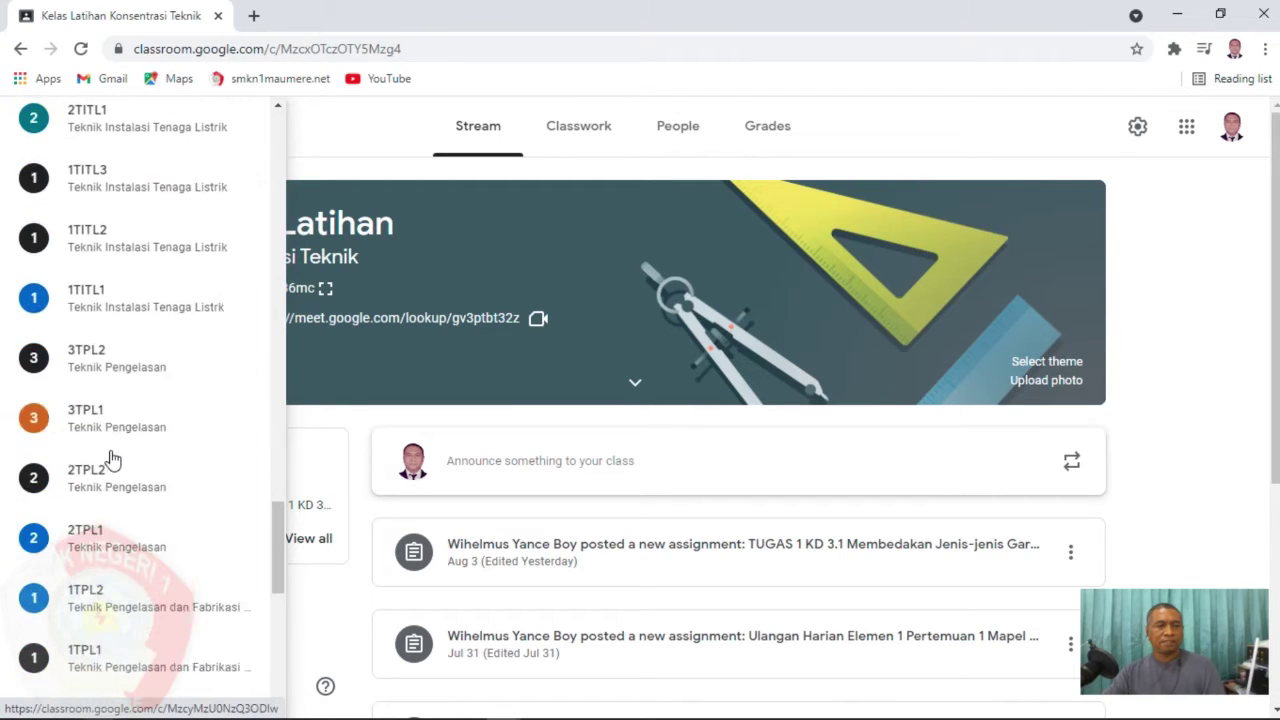
pyautogui.click(148, 518)
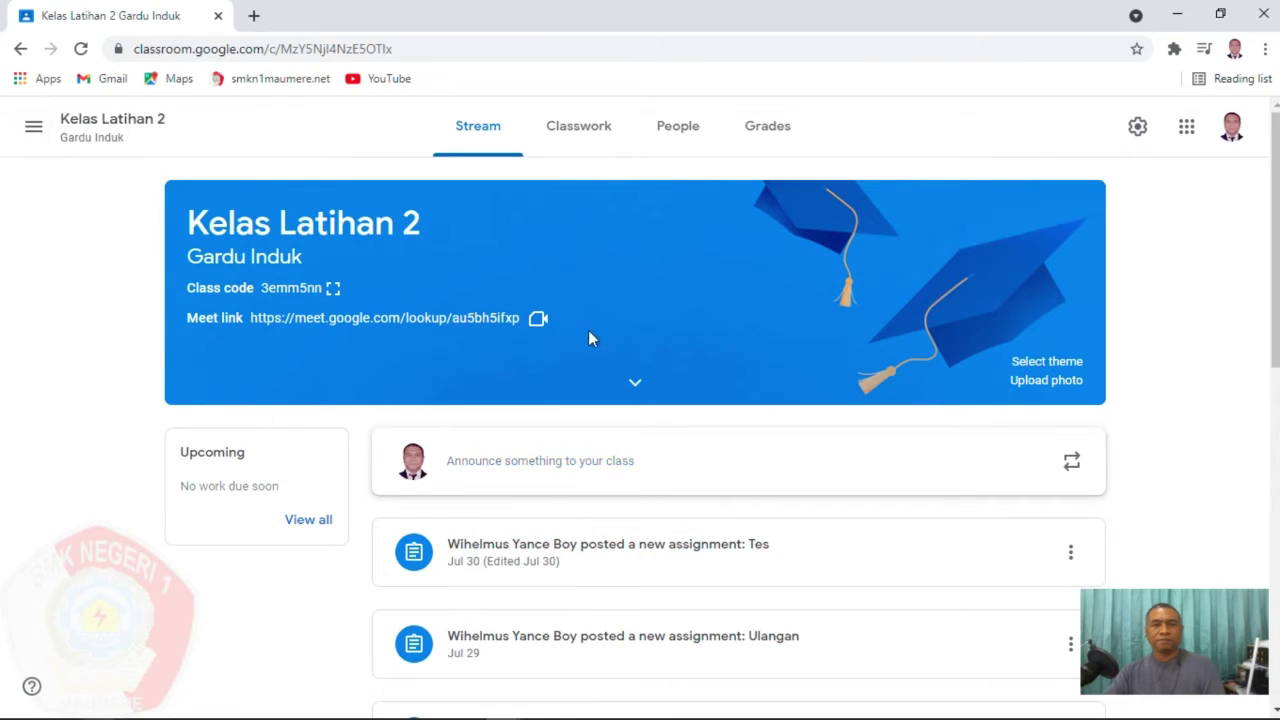
pyautogui.click(586, 140)
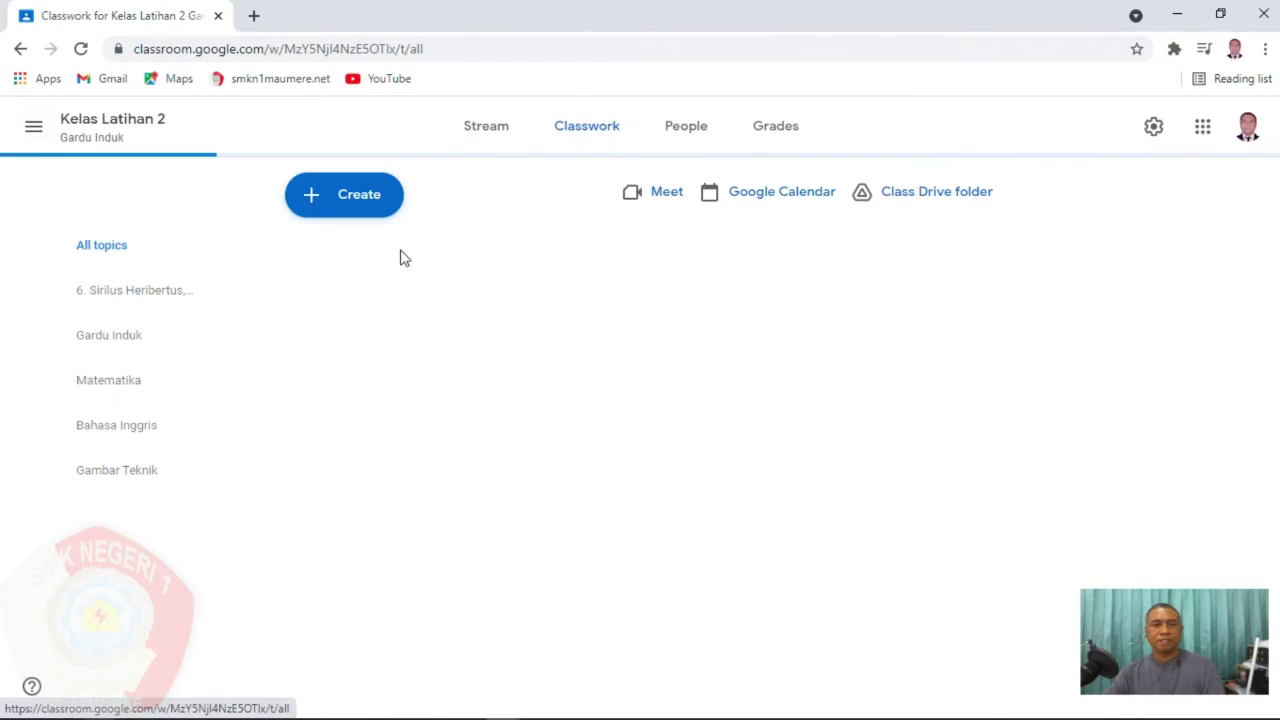
pyautogui.click(352, 208)
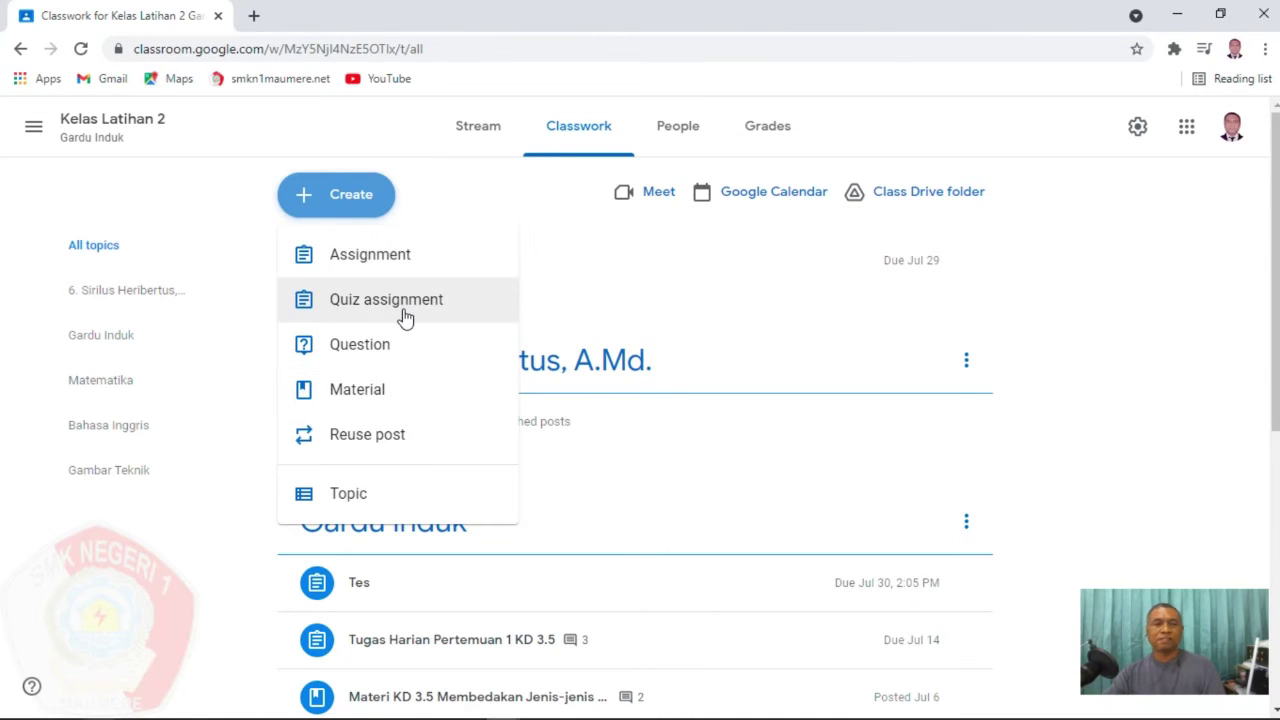
# Return to the class Kelas Latihan (Konsentrasi Teknik) from the list of taught classes.
pyautogui.click(36, 148)
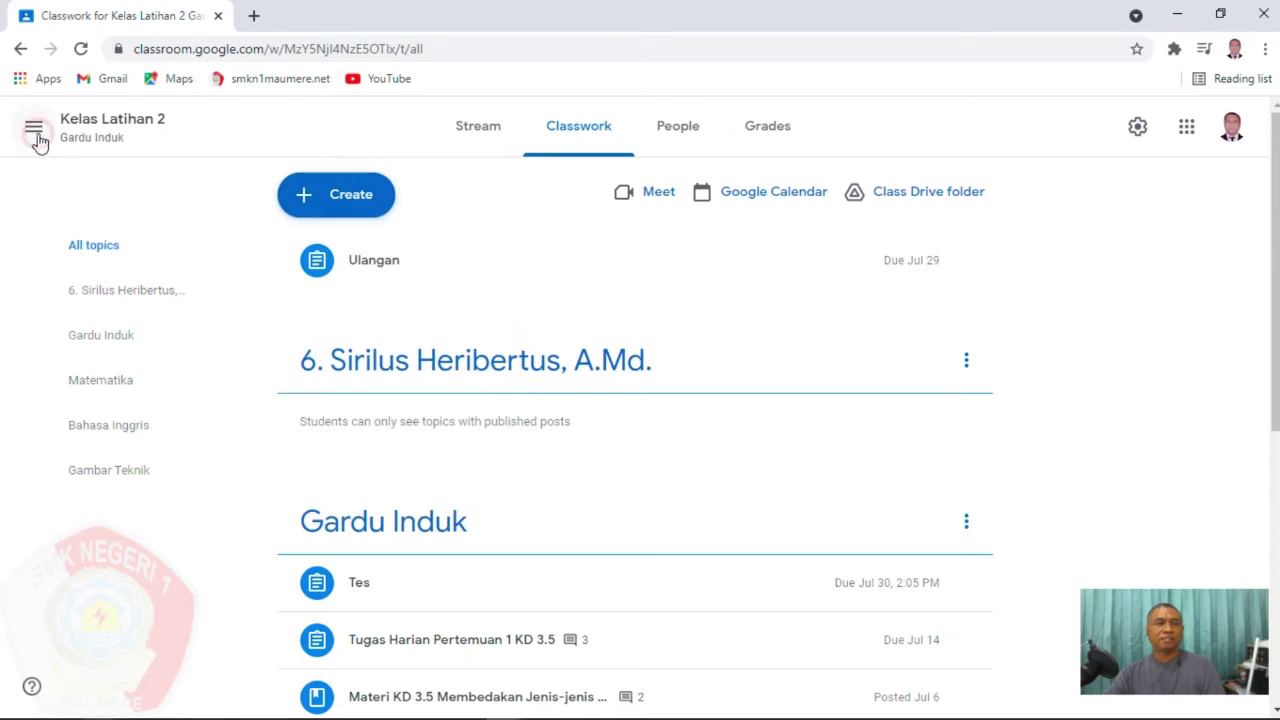
pyautogui.click(29, 140)
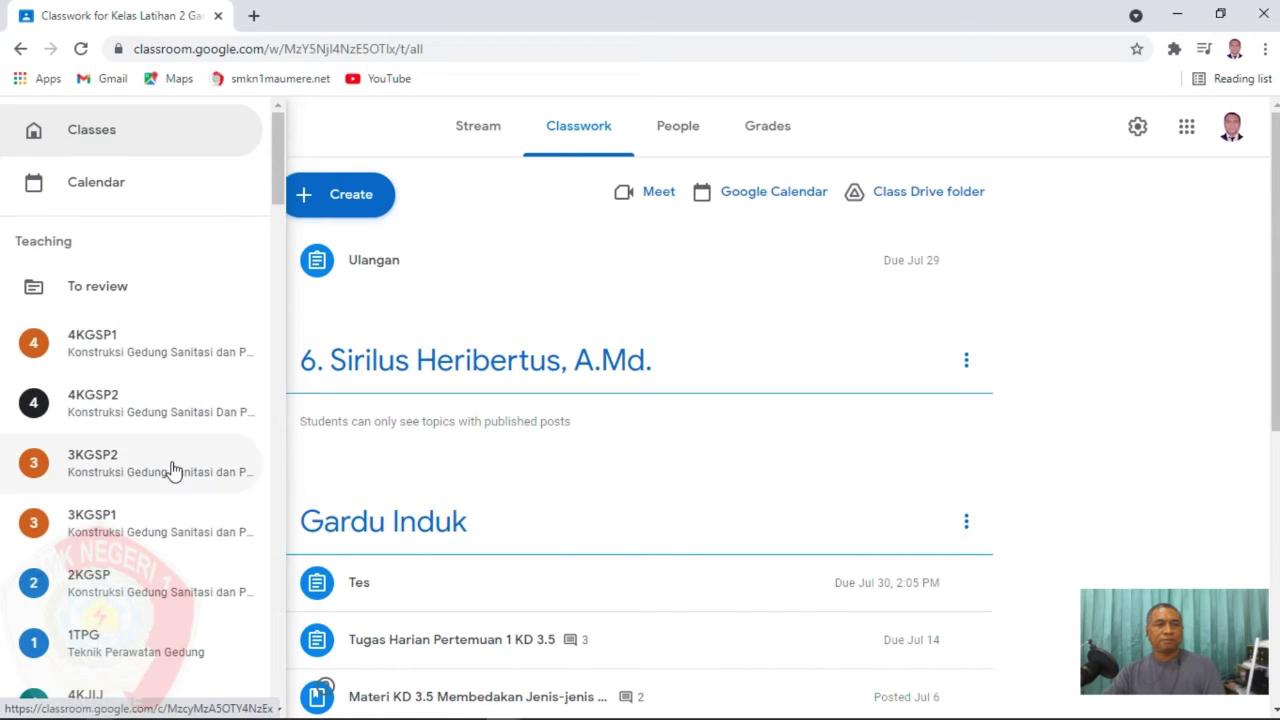
pyautogui.scroll(-10, 171, 470)
pyautogui.scroll(-15, 171, 478)
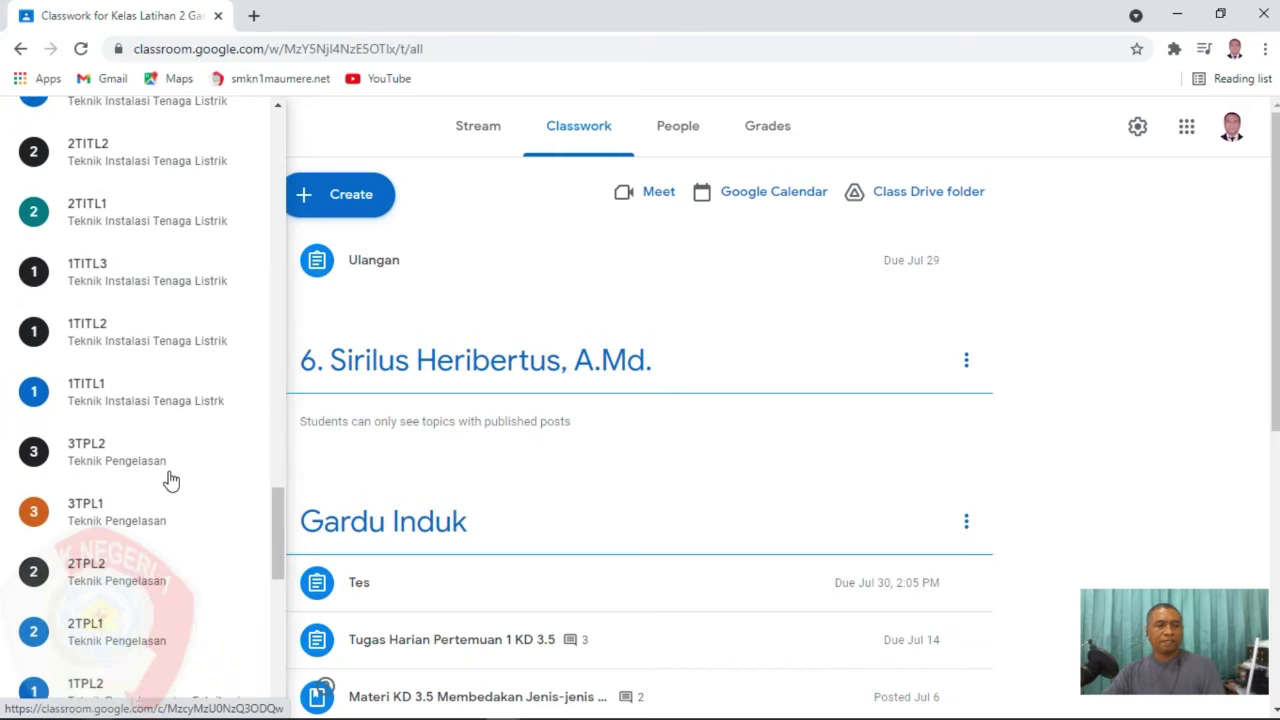
pyautogui.scroll(-3, 171, 480)
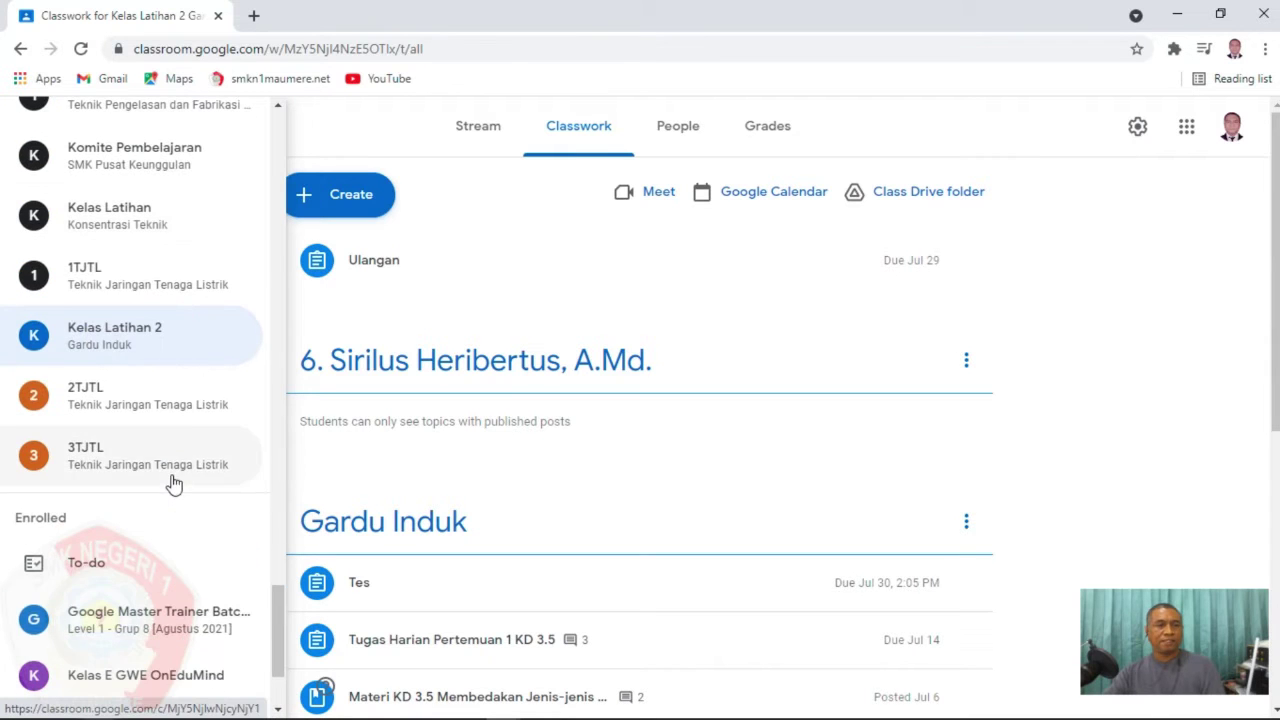
pyautogui.scroll(2, 165, 465)
pyautogui.click(150, 420)
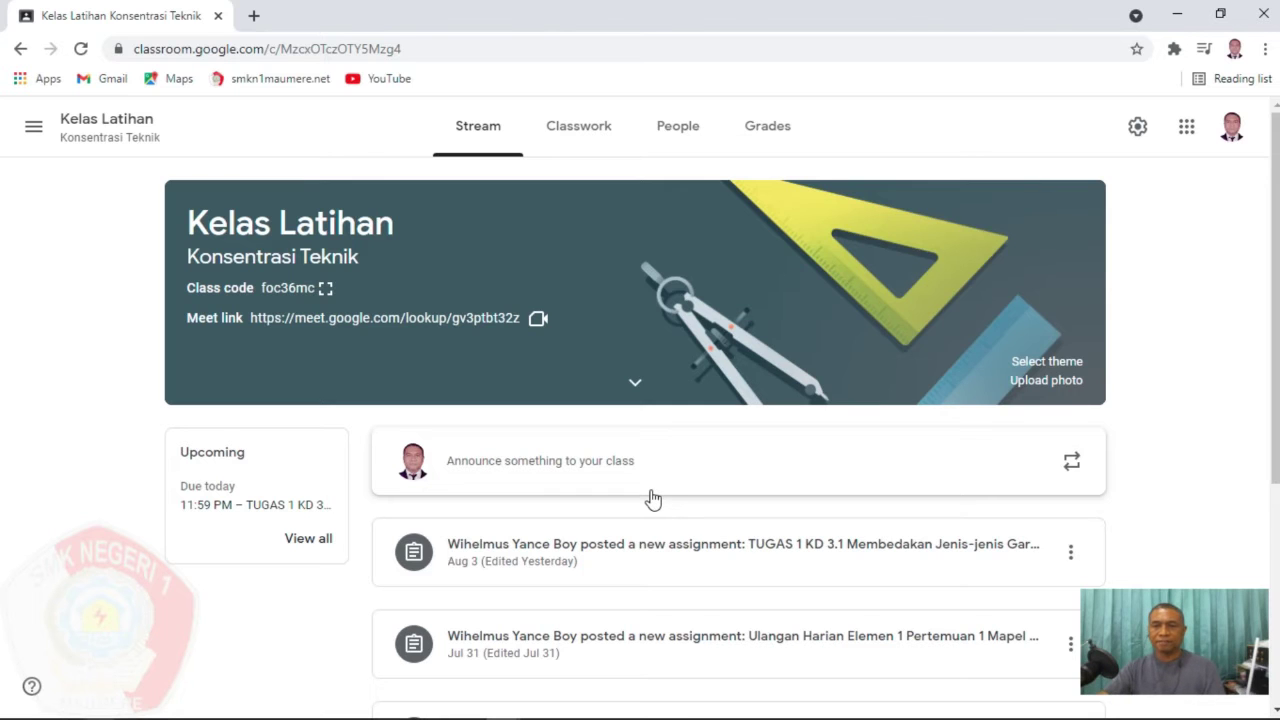
# Look through the Kelas Latihan stream for a post suitable for reuse.
pyautogui.scroll(-2, 652, 498)
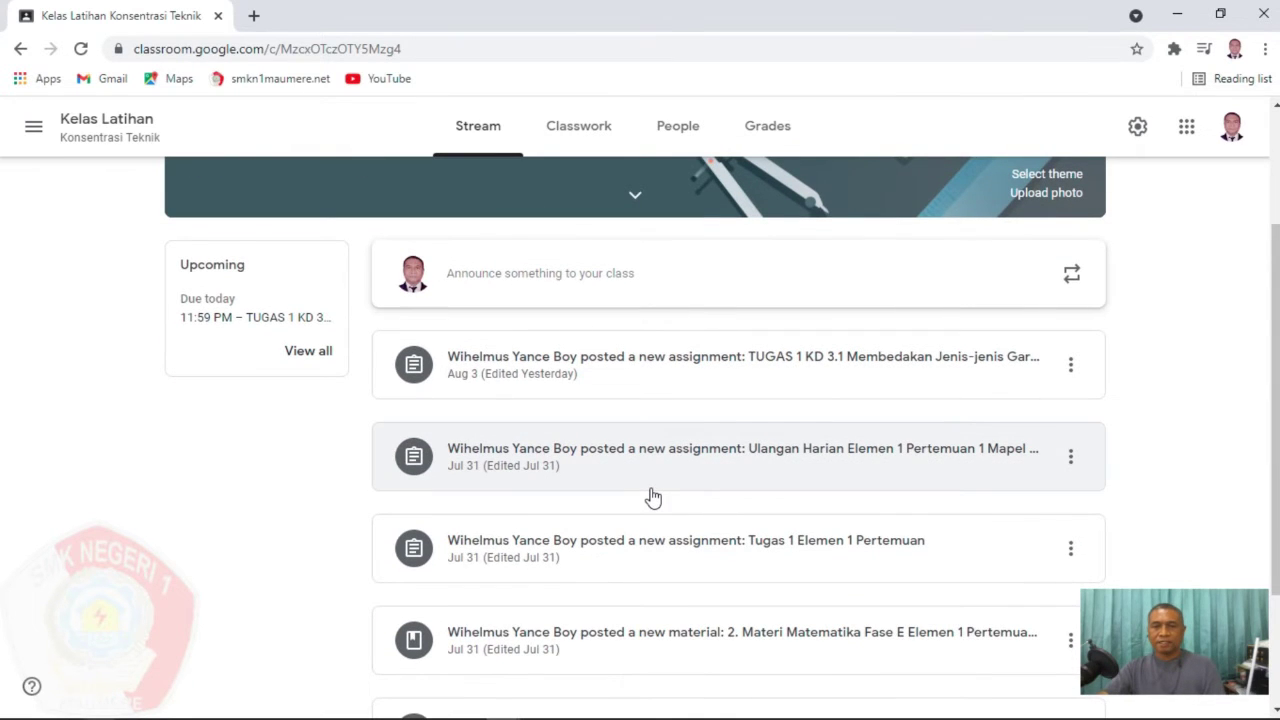
pyautogui.scroll(-1, 652, 498)
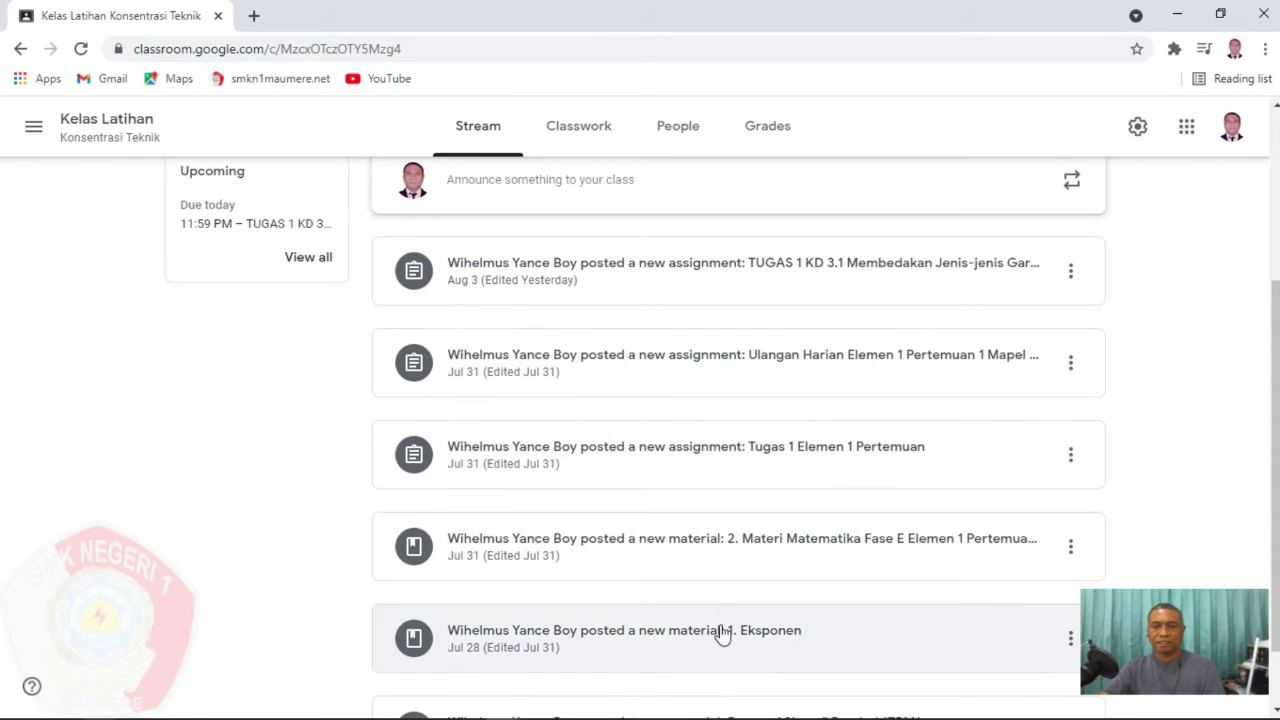
pyautogui.scroll(3, 693, 608)
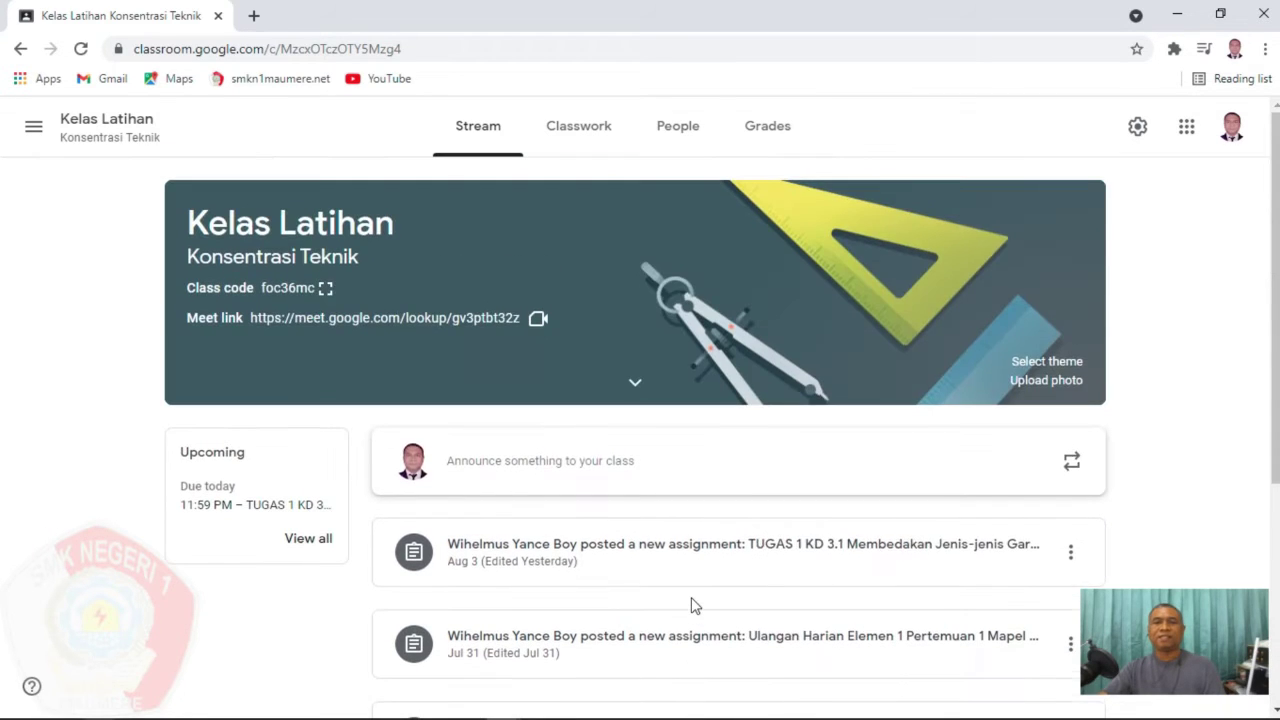
# Reuse the material post "1. Eksponen" from Kelas Latihan as a new classwork draft.
pyautogui.click(598, 149)
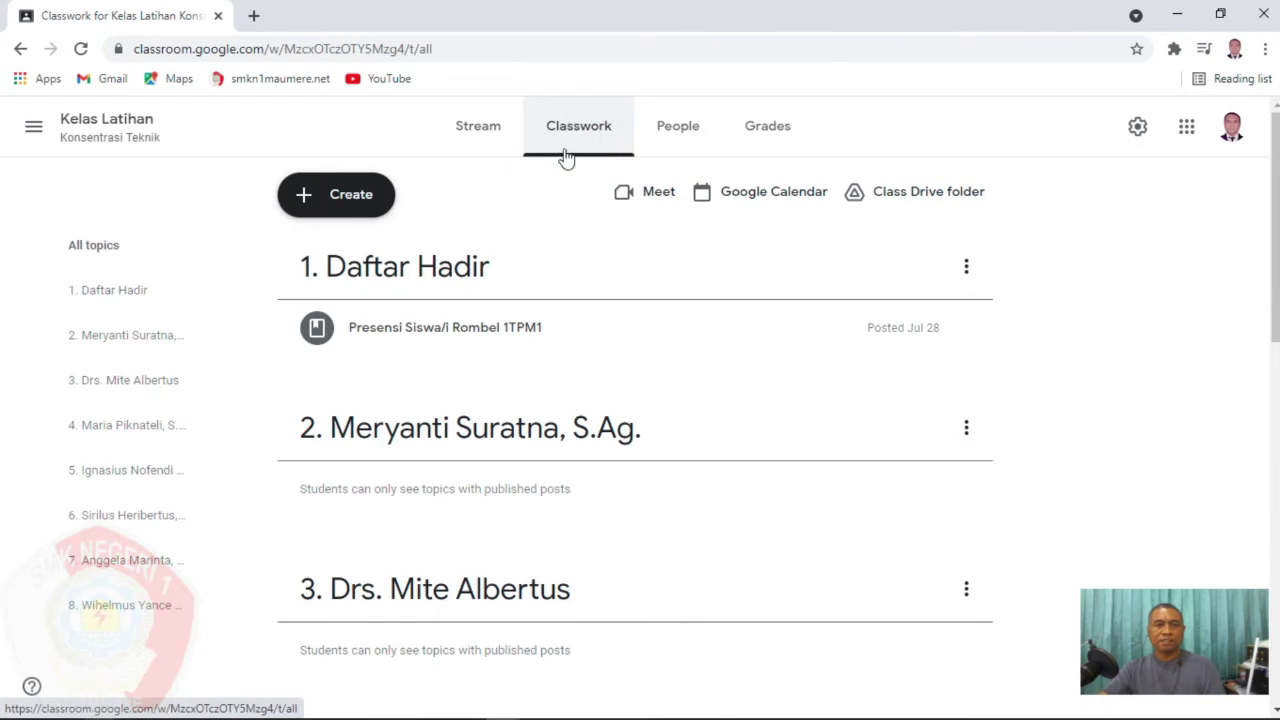
pyautogui.click(359, 207)
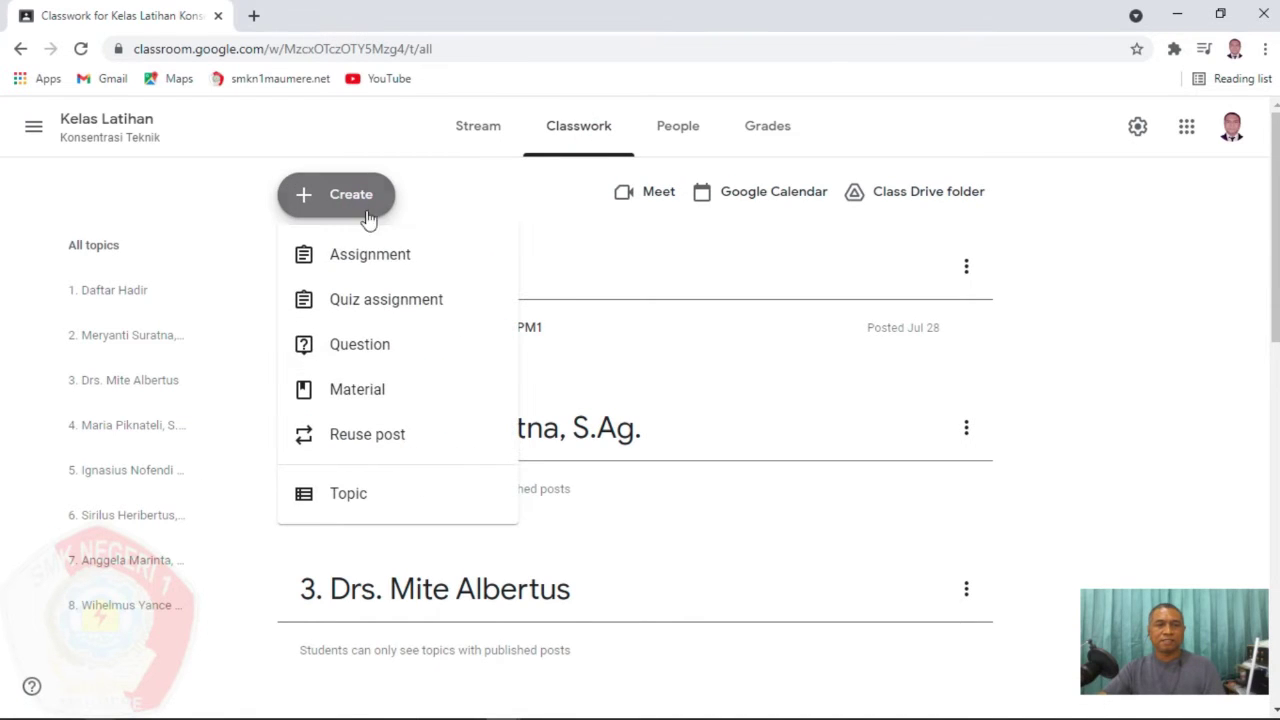
pyautogui.click(413, 443)
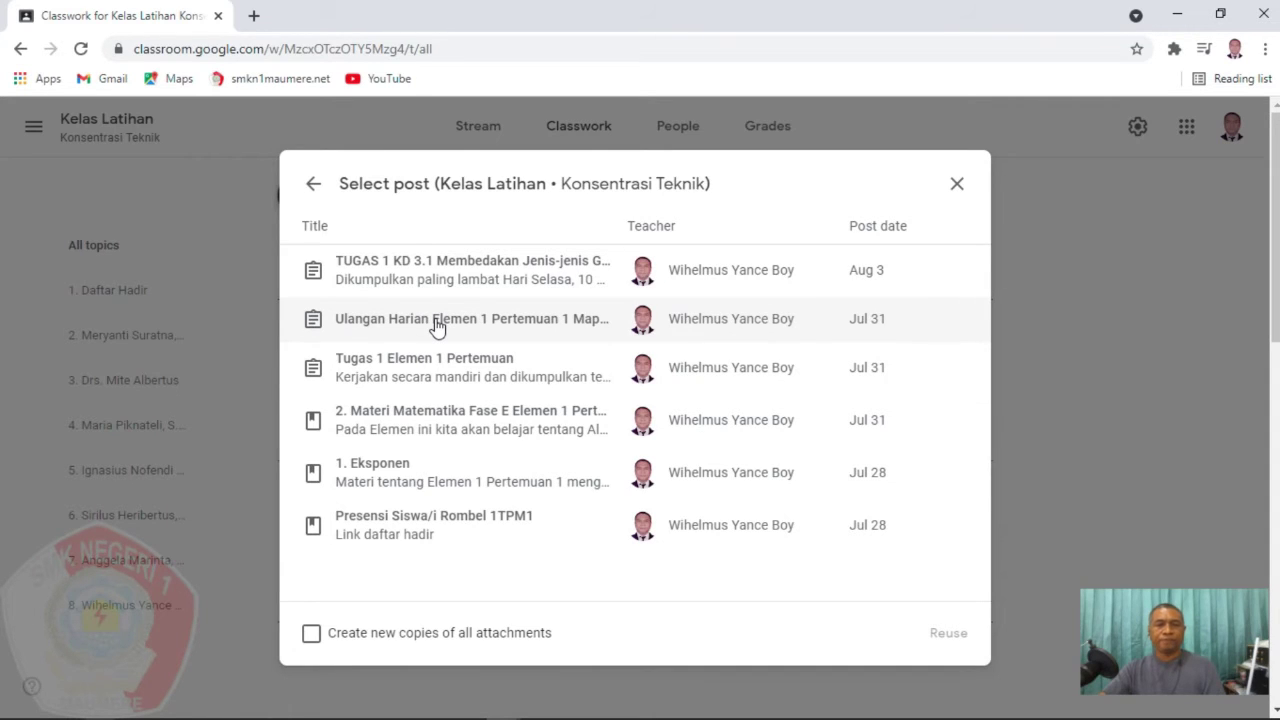
pyautogui.click(435, 485)
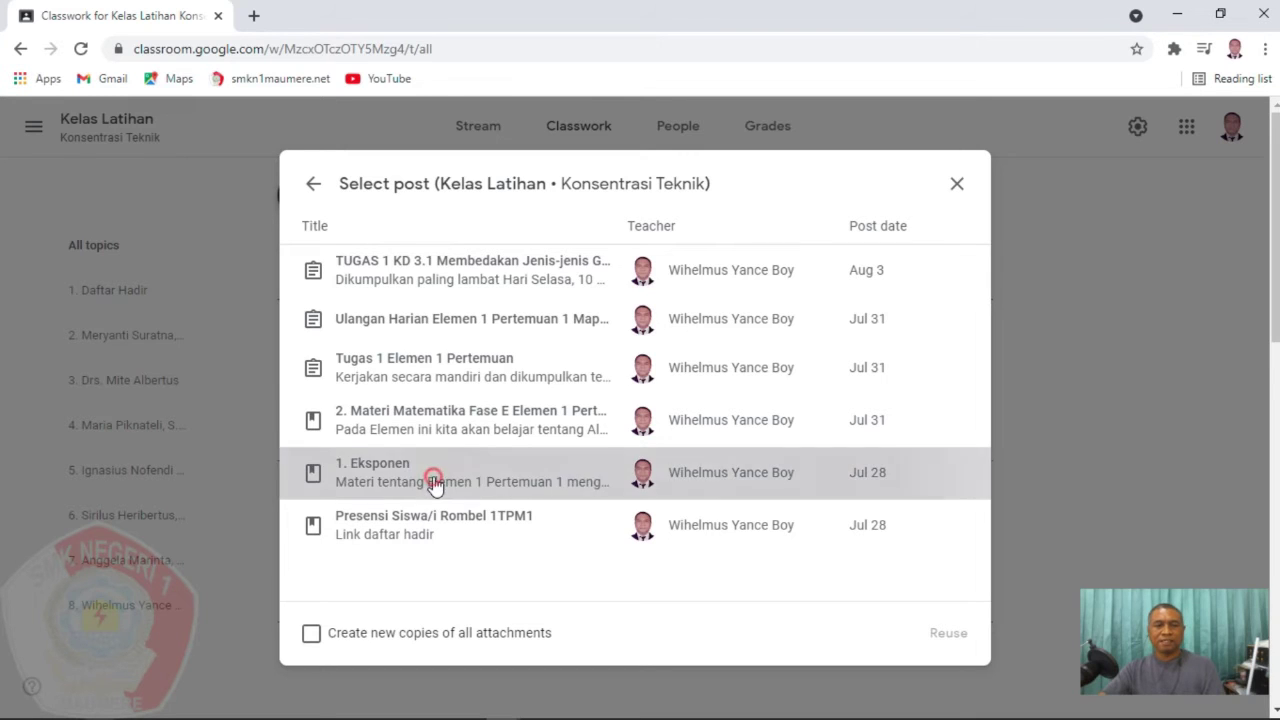
pyautogui.click(953, 643)
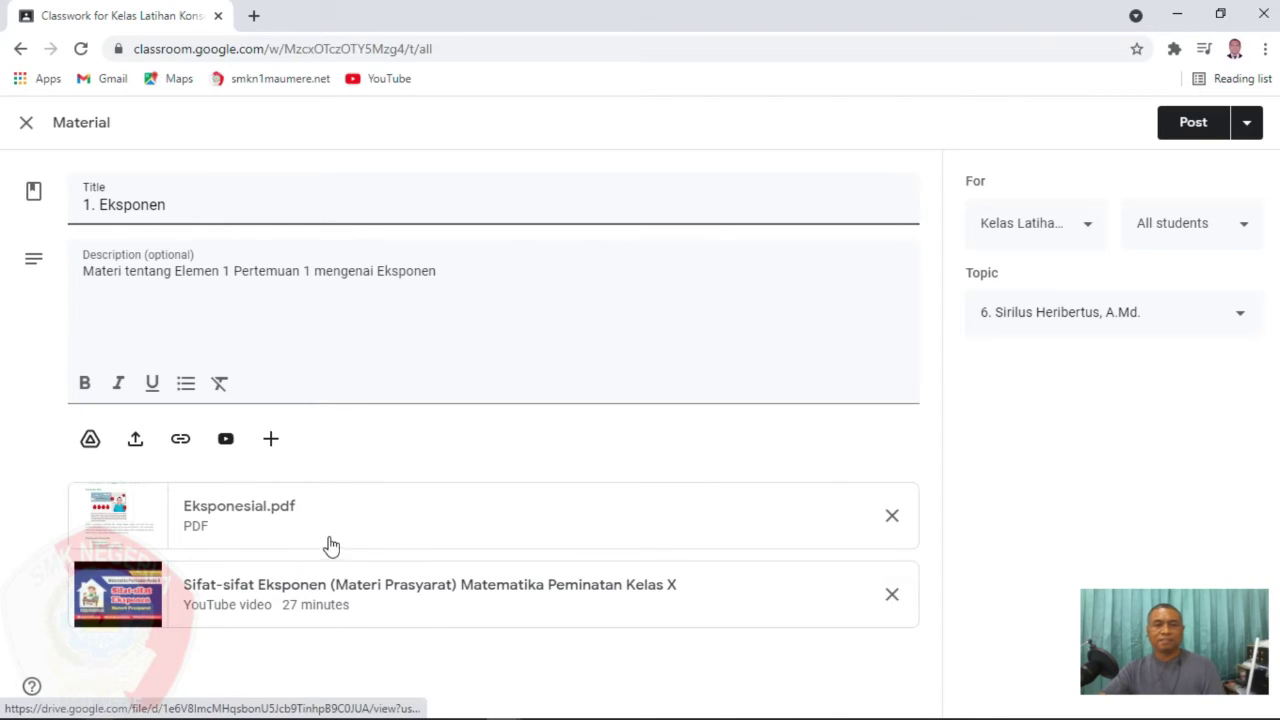
# Add Kelas Latihan 2 (Gardu Induk) as a recipient class of the "1. Eksponen" material and post it.
pyautogui.click(1092, 238)
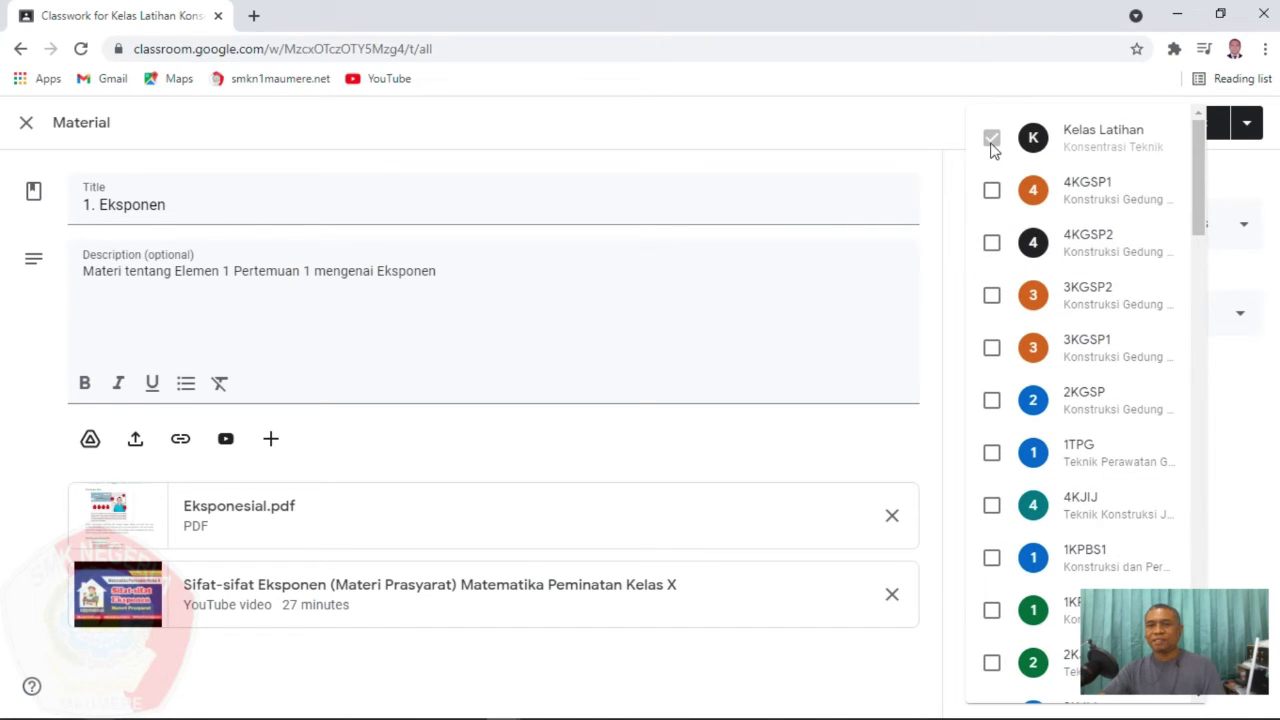
pyautogui.moveTo(1196, 197); pyautogui.dragTo(1196, 668)
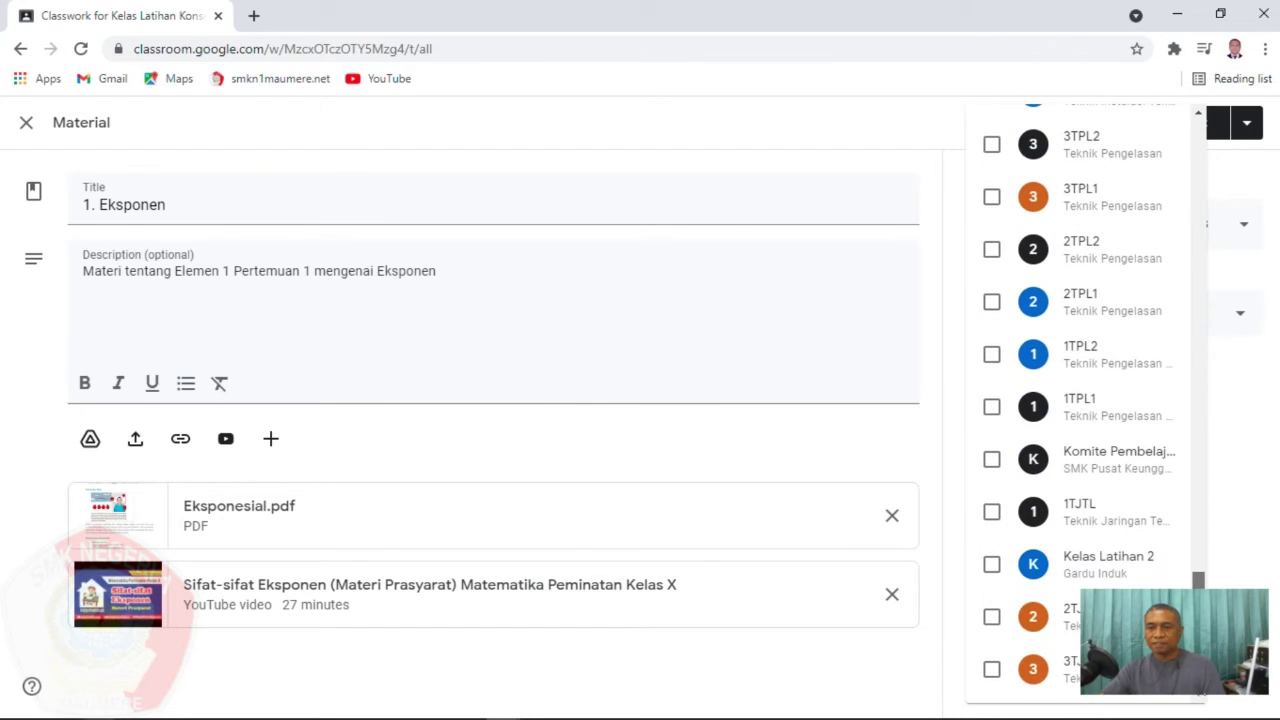
pyautogui.click(992, 568)
pyautogui.moveTo(1200, 580); pyautogui.dragTo(1157, 123)
pyautogui.click(997, 147)
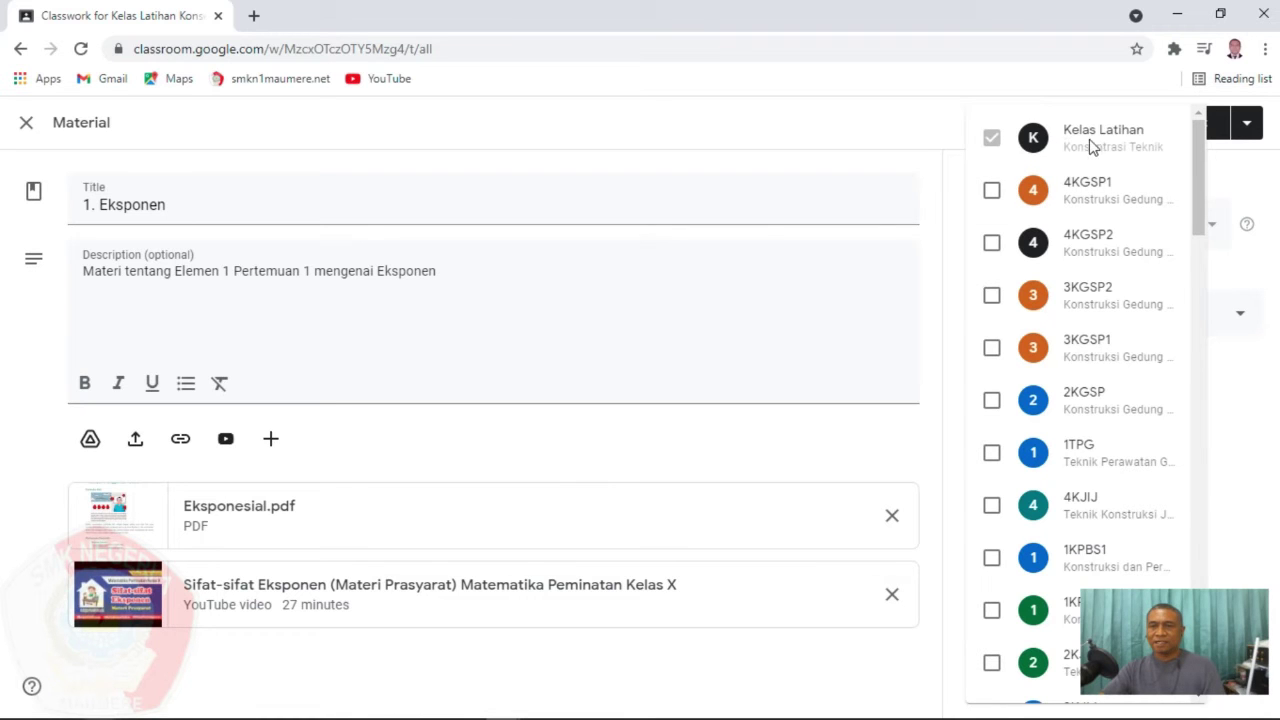
pyautogui.moveTo(1198, 152); pyautogui.dragTo(1192, 607)
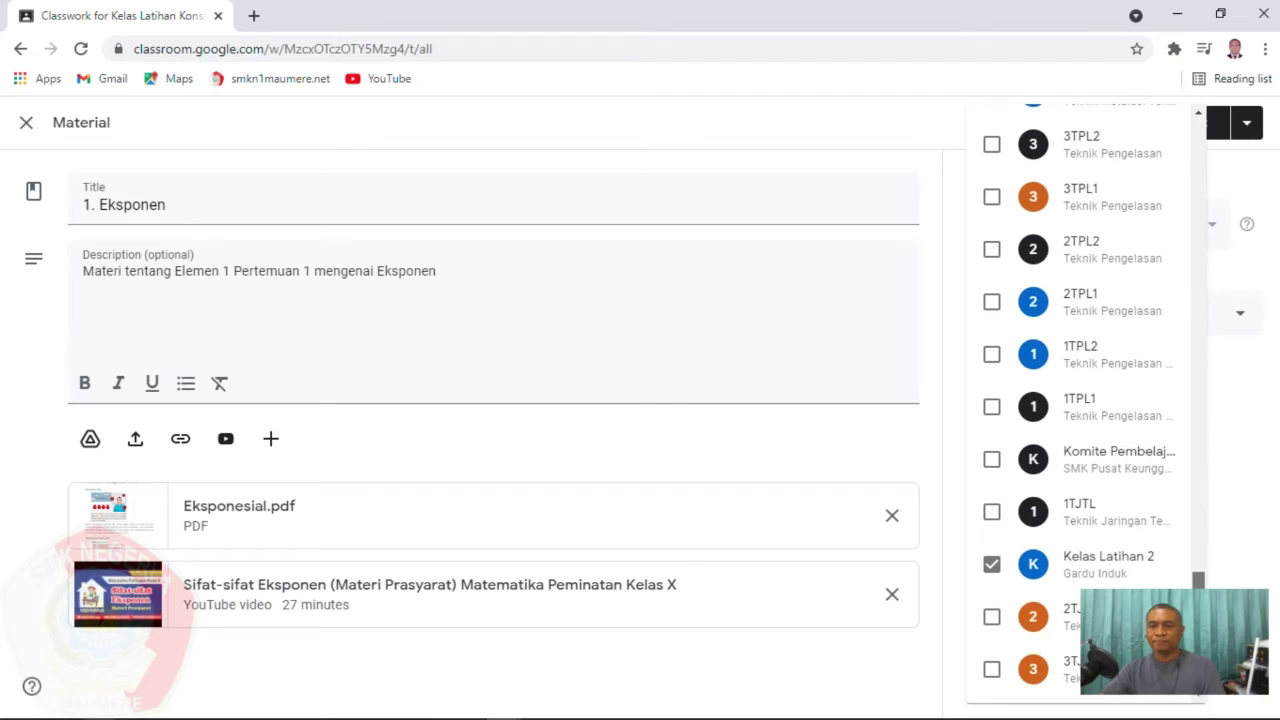
pyautogui.moveTo(1197, 577); pyautogui.dragTo(1163, 180)
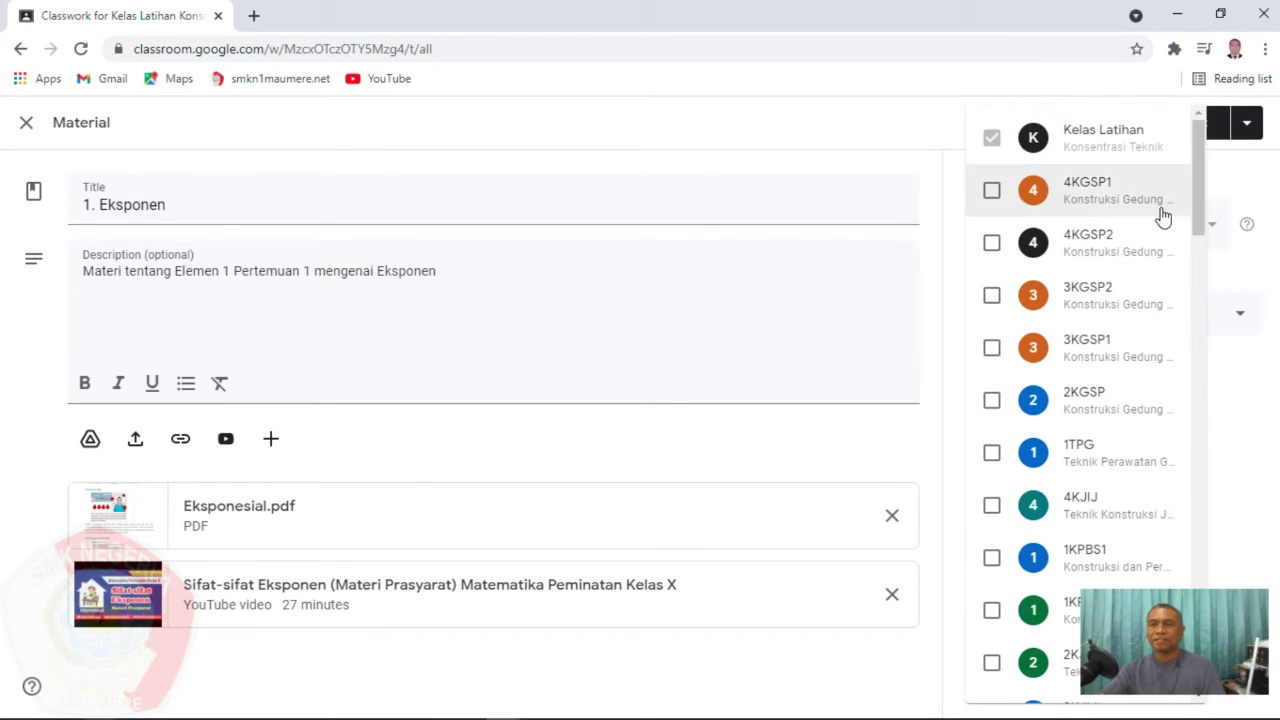
pyautogui.click(1266, 414)
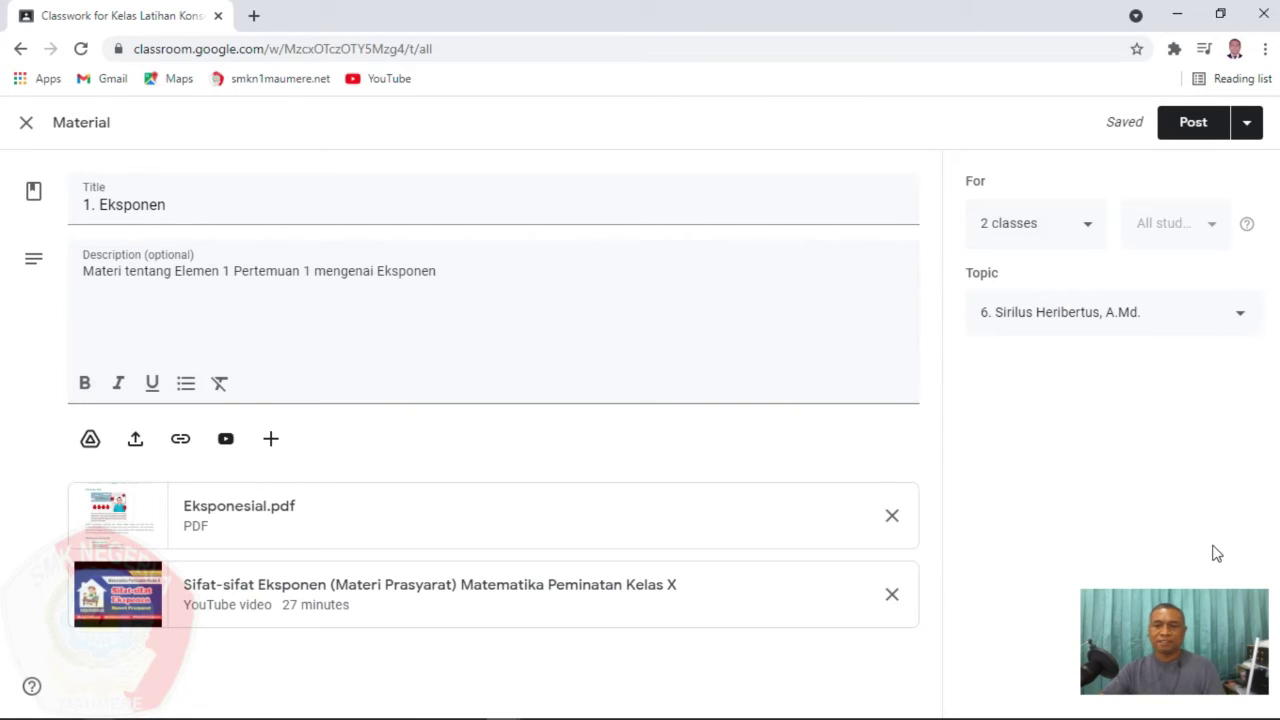
pyautogui.click(1191, 138)
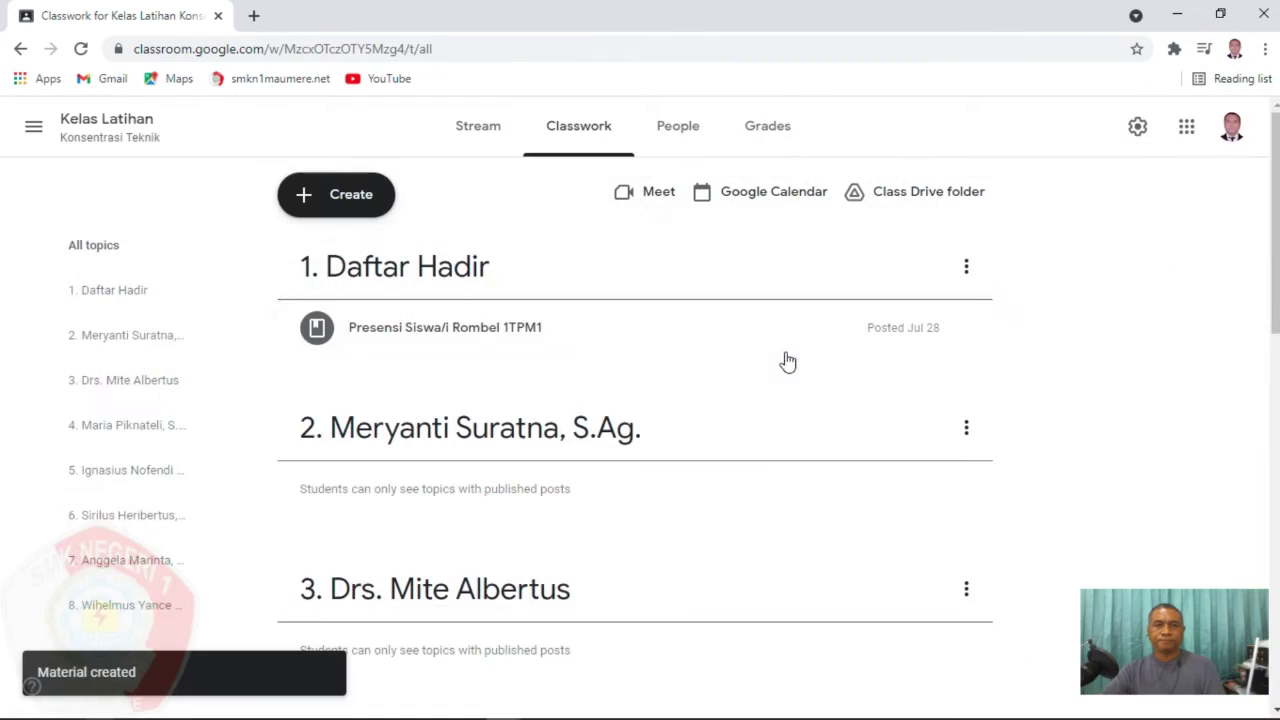
# Check the Kelas Latihan stream for the reused "1. Eksponen" material alongside the original post.
pyautogui.click(463, 136)
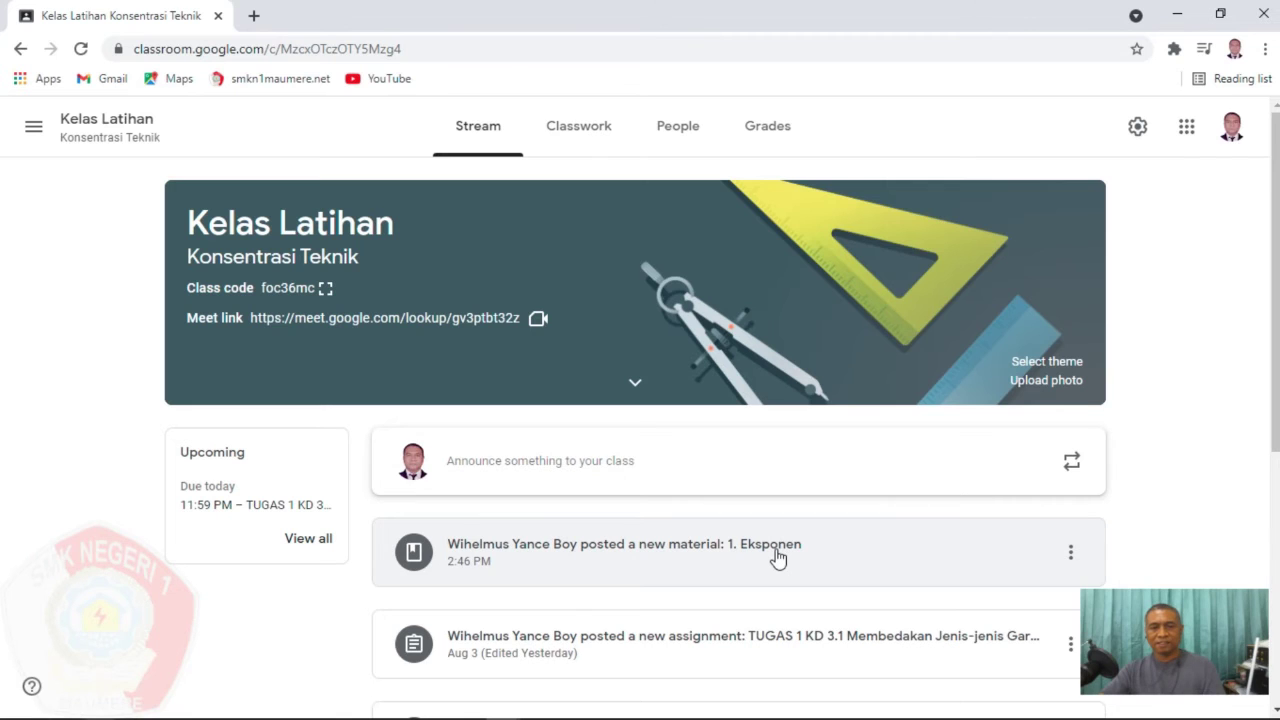
pyautogui.scroll(-5, 778, 555)
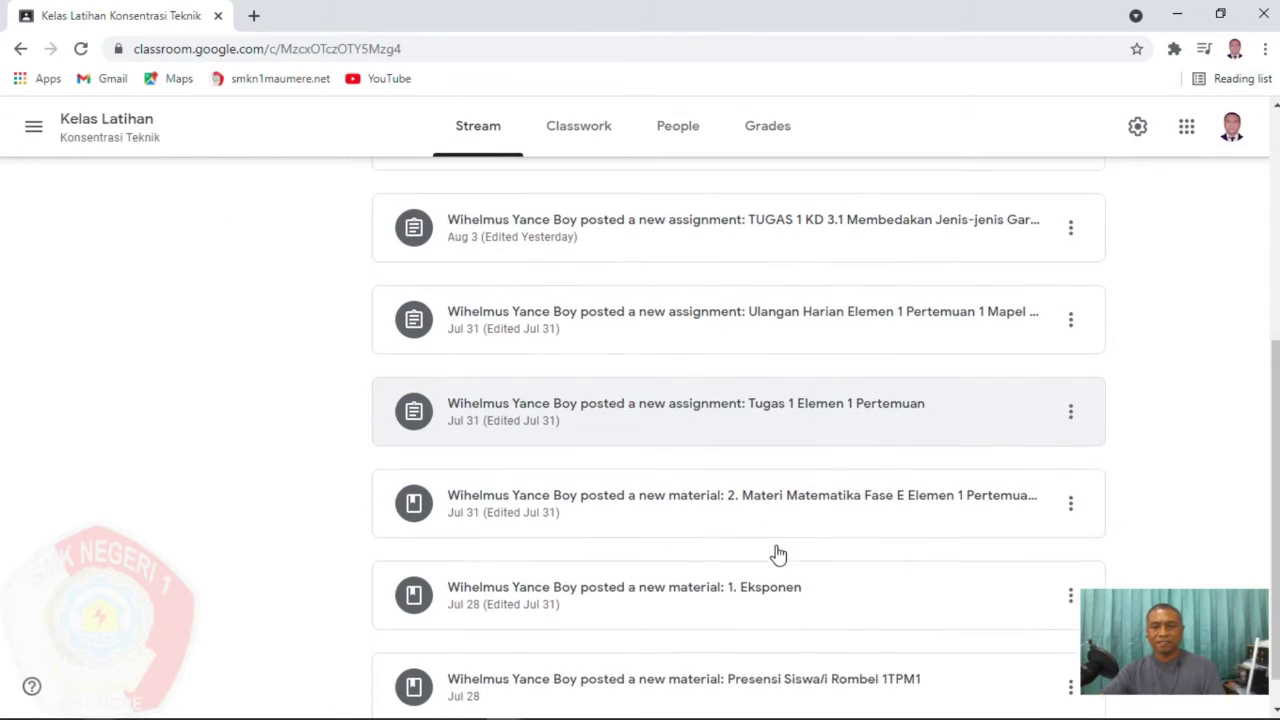
pyautogui.scroll(3, 767, 449)
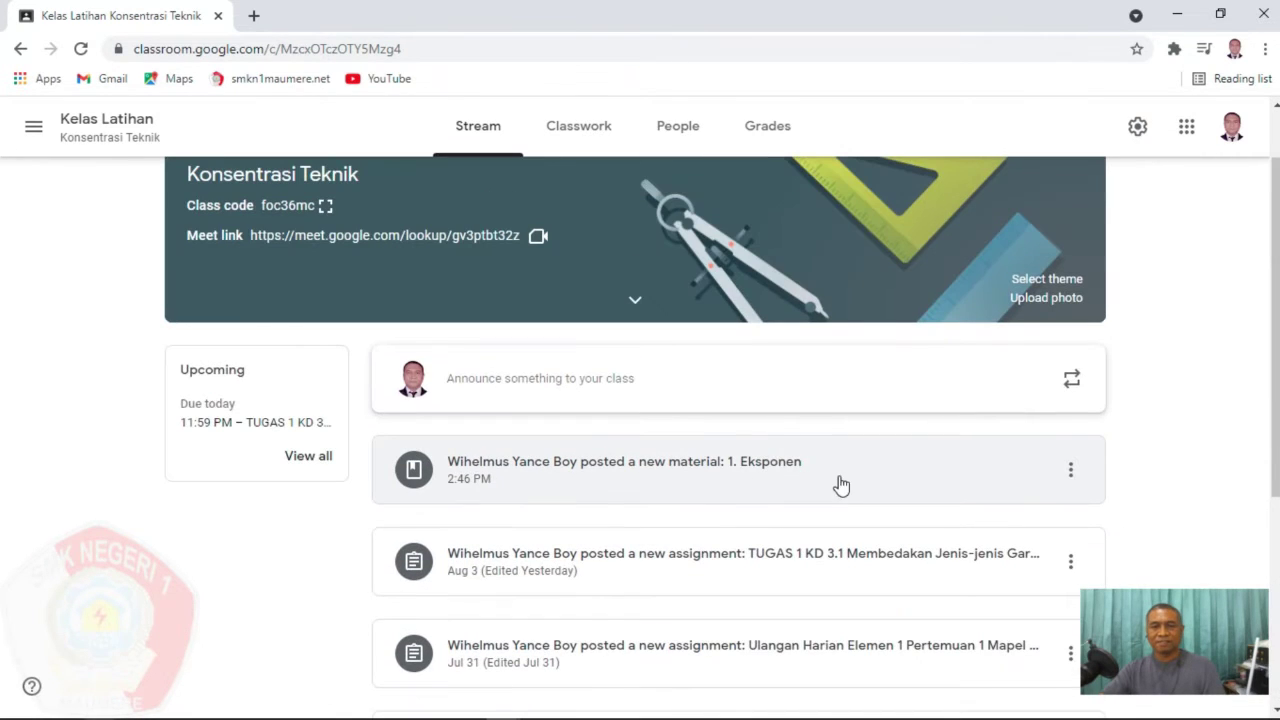
pyautogui.scroll(1, 838, 481)
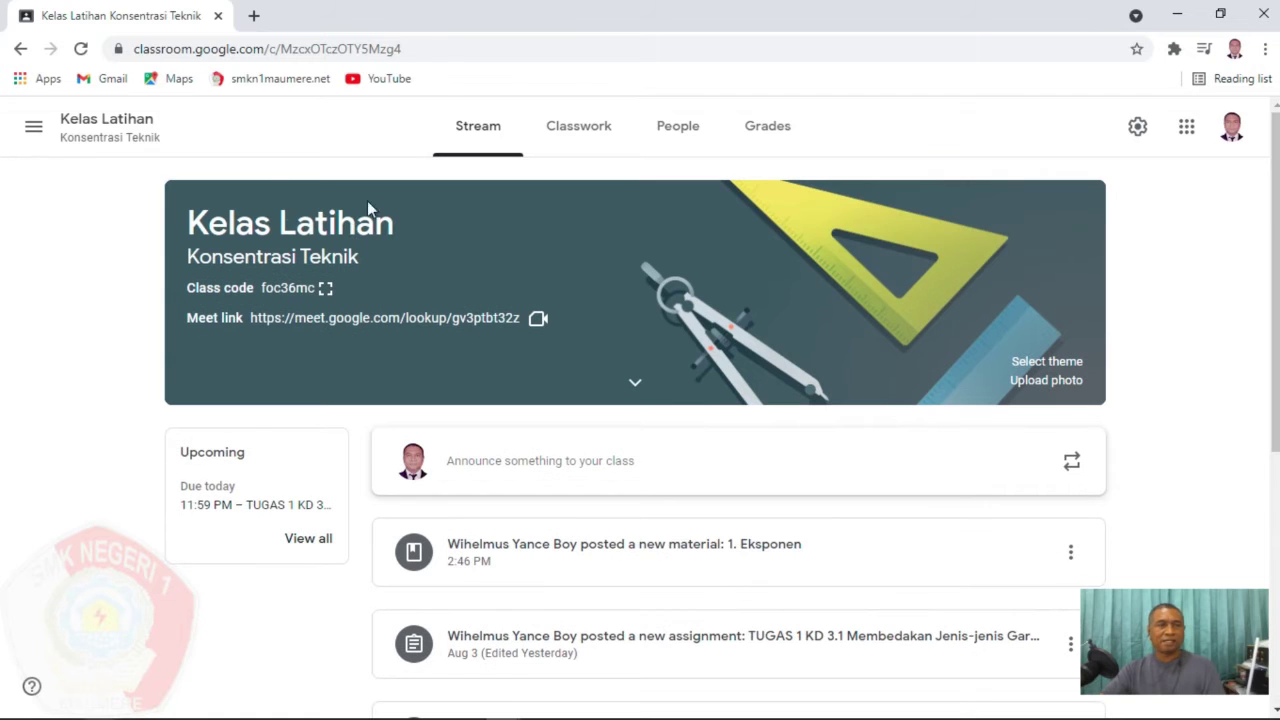
# Open Kelas Latihan 2 (Gardu Induk) and check its stream for the reused "1. Eksponen" material.
pyautogui.click(33, 126)
pyautogui.scroll(-1, 112, 418)
pyautogui.scroll(-15, 112, 418)
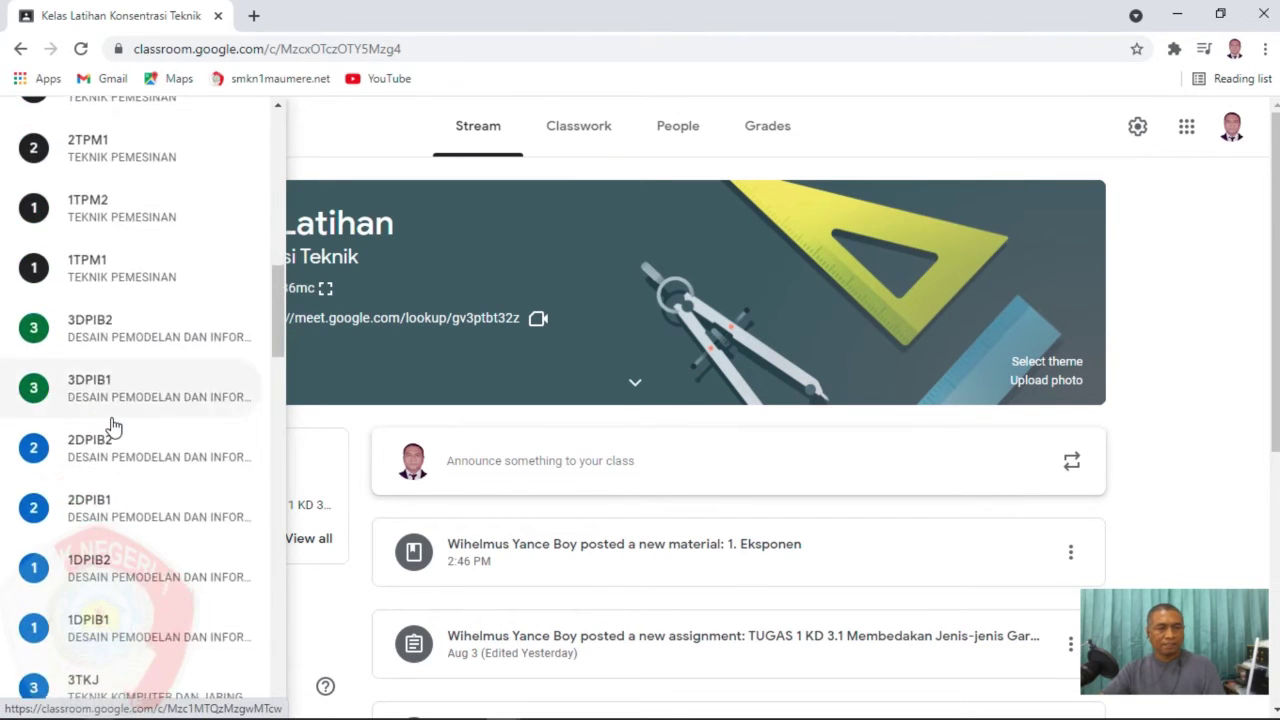
pyautogui.scroll(-4, 112, 425)
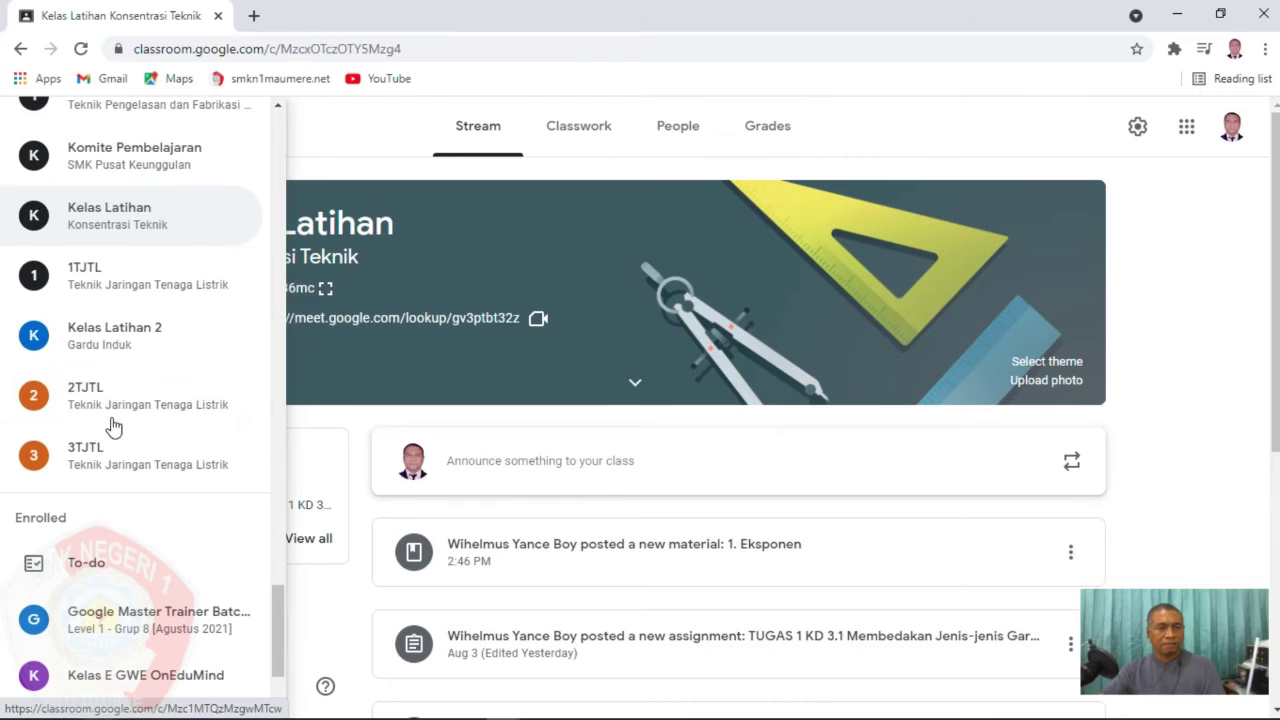
pyautogui.scroll(1, 111, 432)
pyautogui.click(133, 443)
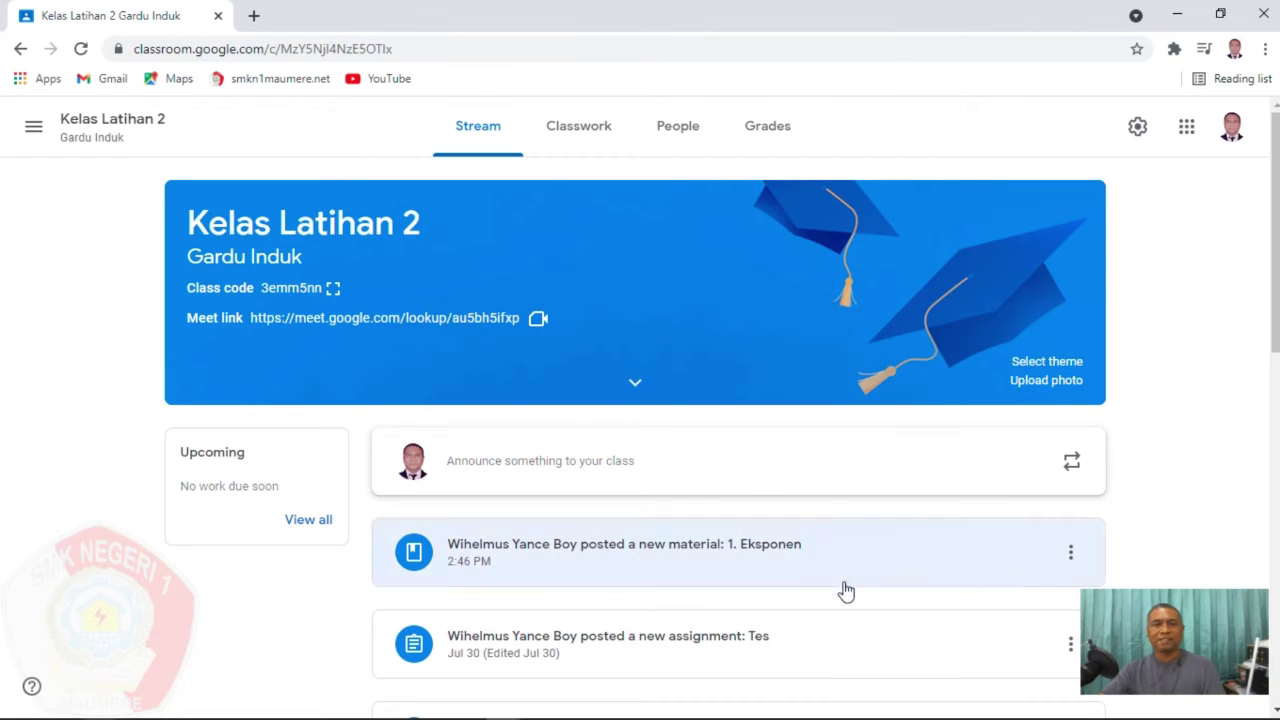
# Return to the Kelas Latihan (Konsentrasi Teknik) class and open its classwork.
pyautogui.click(46, 131)
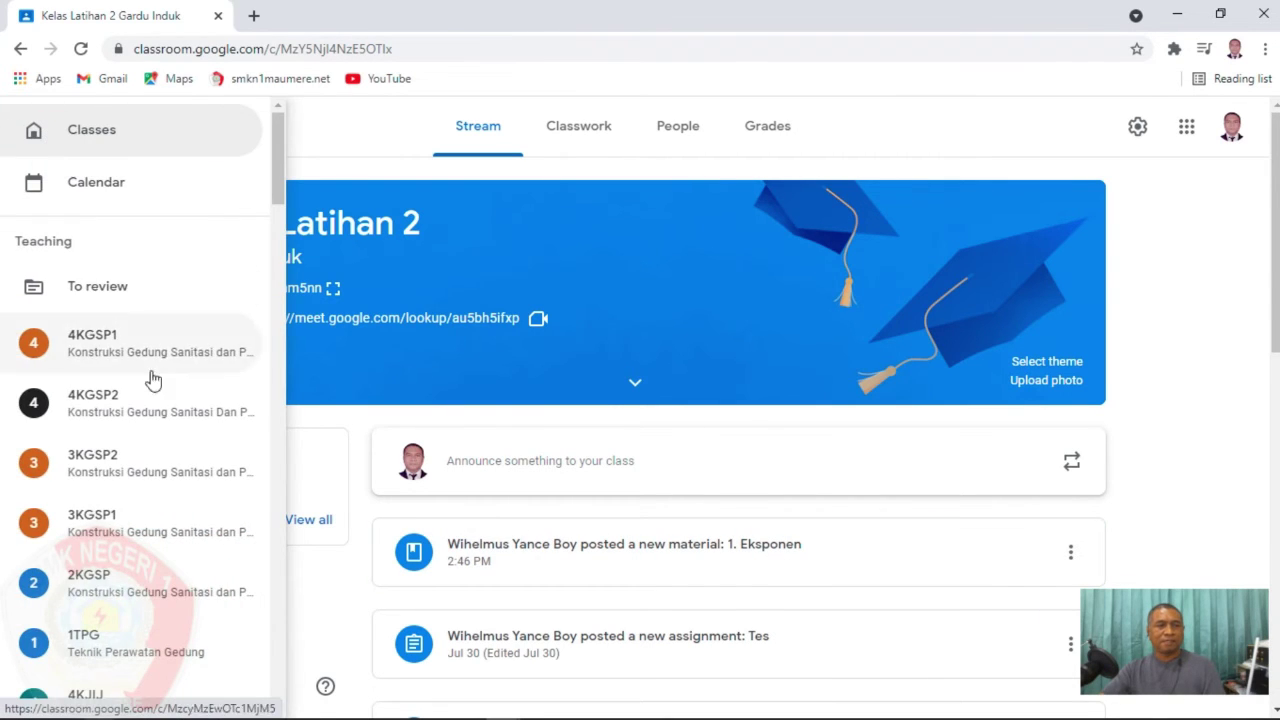
pyautogui.scroll(-20, 153, 379)
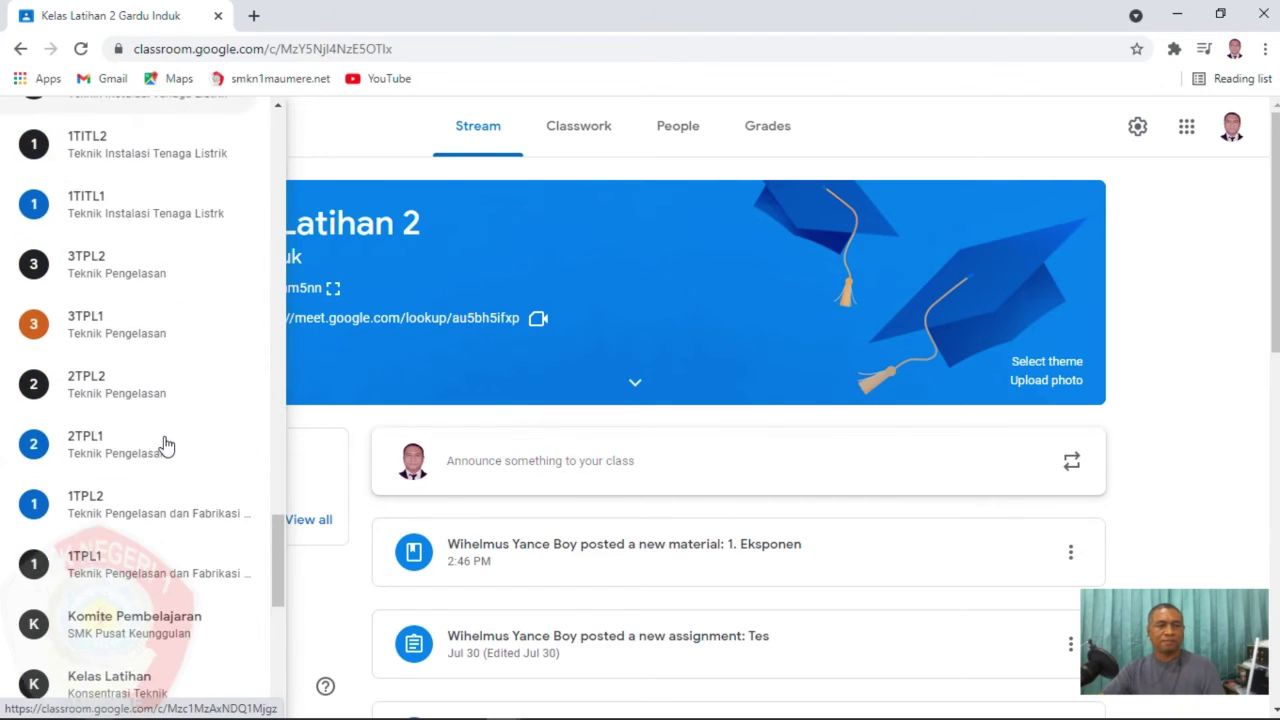
pyautogui.scroll(-5, 166, 445)
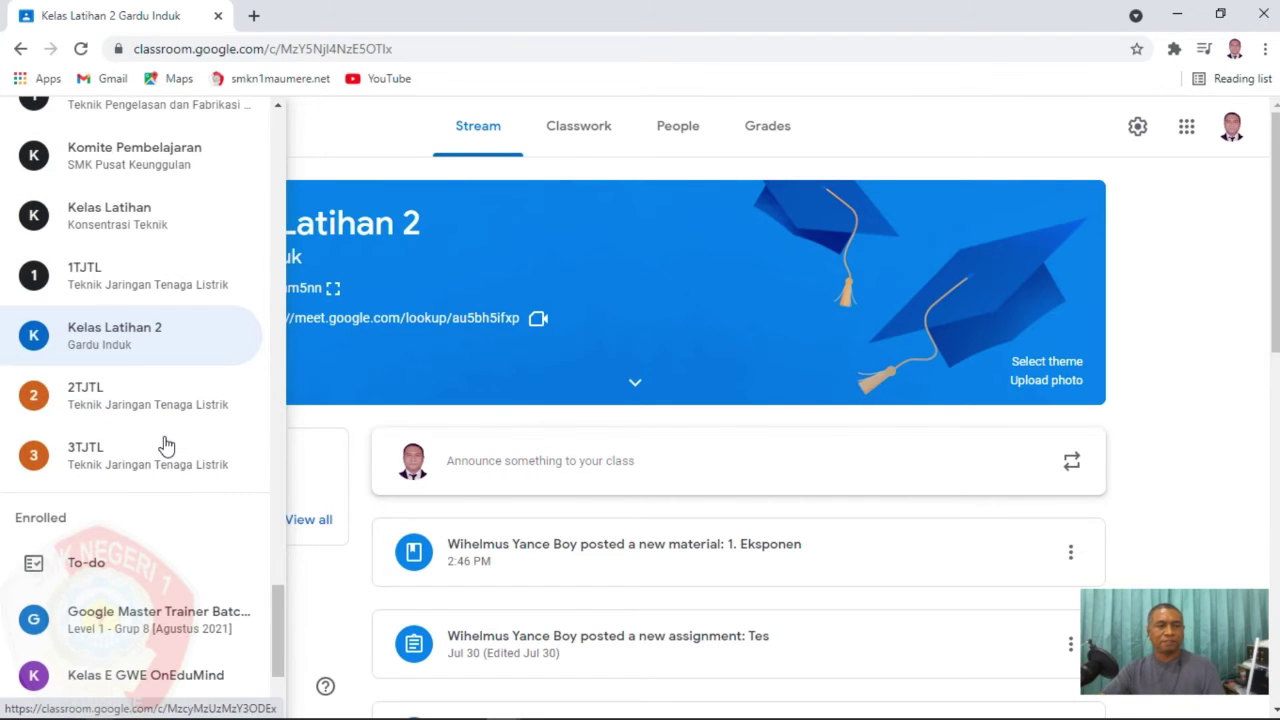
pyautogui.click(143, 228)
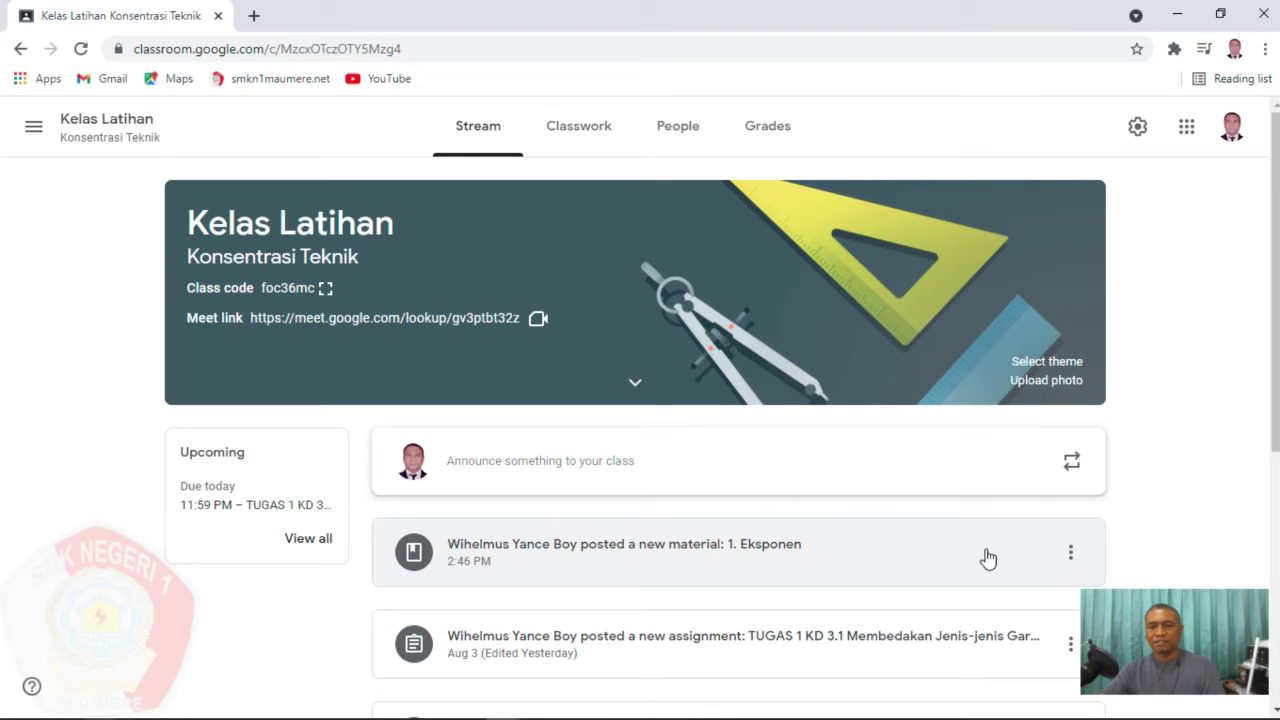
pyautogui.moveTo(1012, 560); pyautogui.dragTo(586, 134)
pyautogui.click(622, 125)
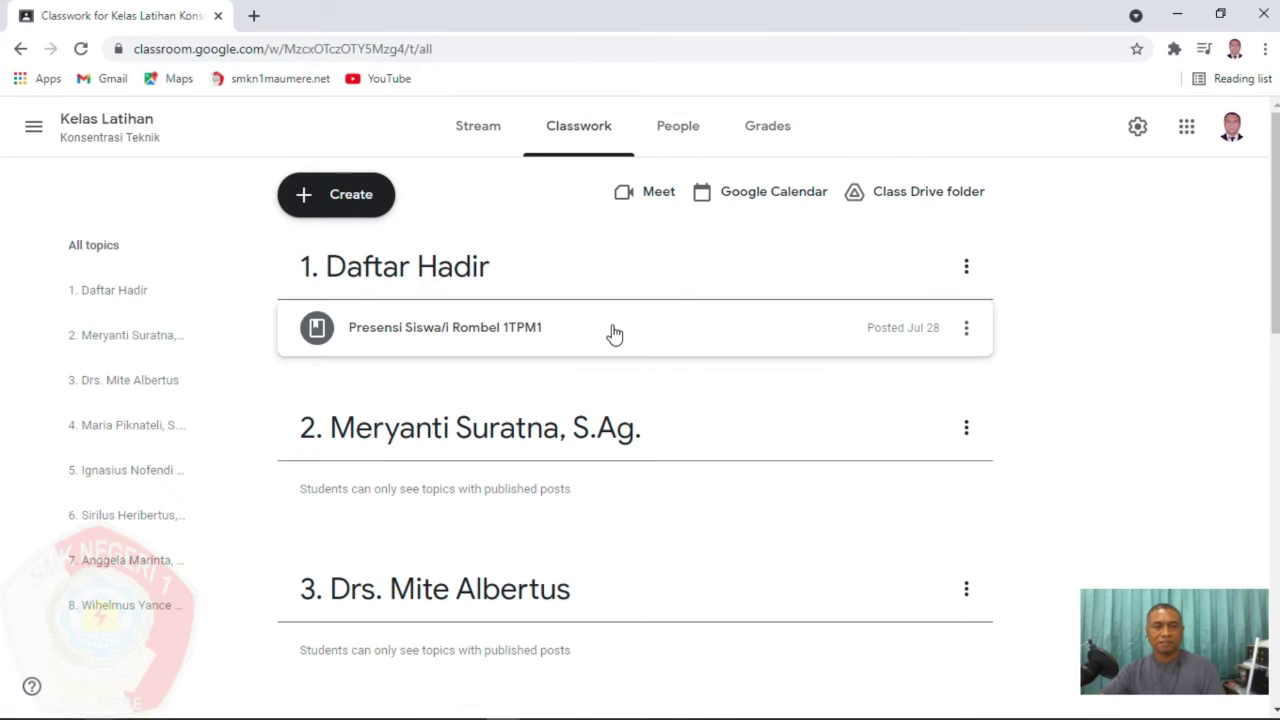
# Delete the newly posted copy of the "1. Eksponen" material under topic 6 in Kelas Latihan, keeping the July 31 original.
pyautogui.scroll(-4, 614, 335)
pyautogui.scroll(-3, 614, 335)
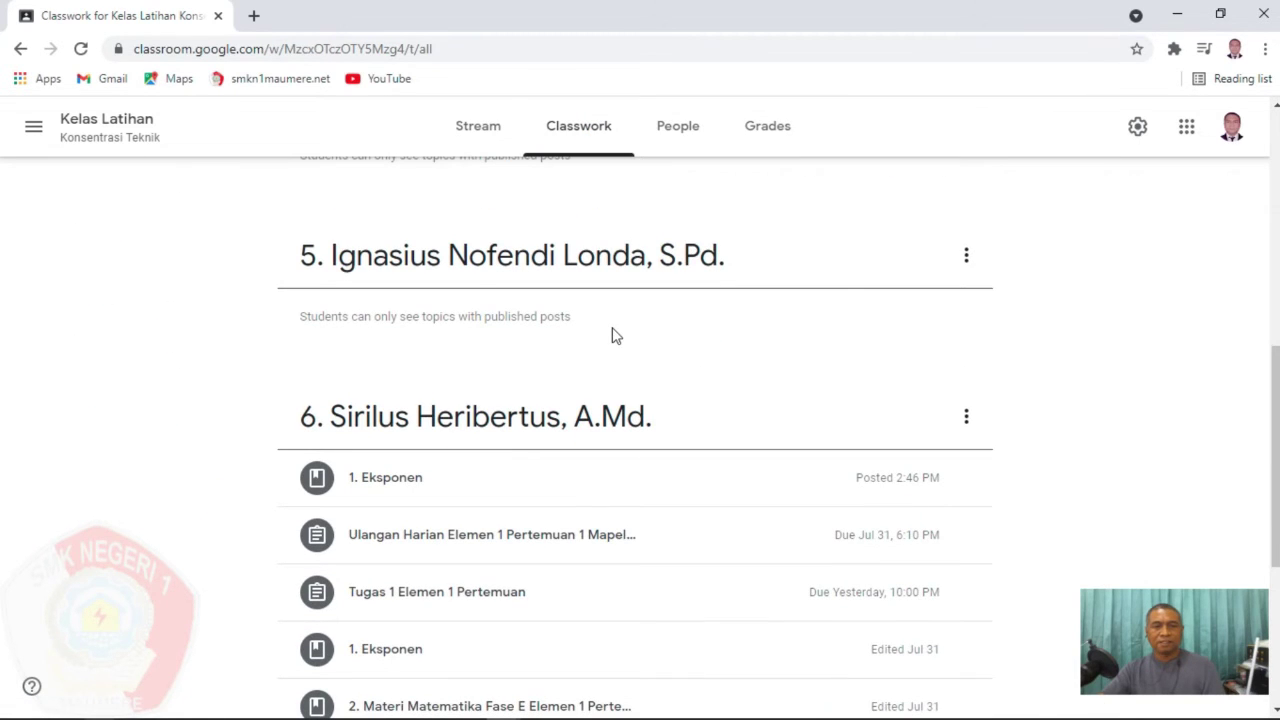
pyautogui.scroll(-1, 614, 335)
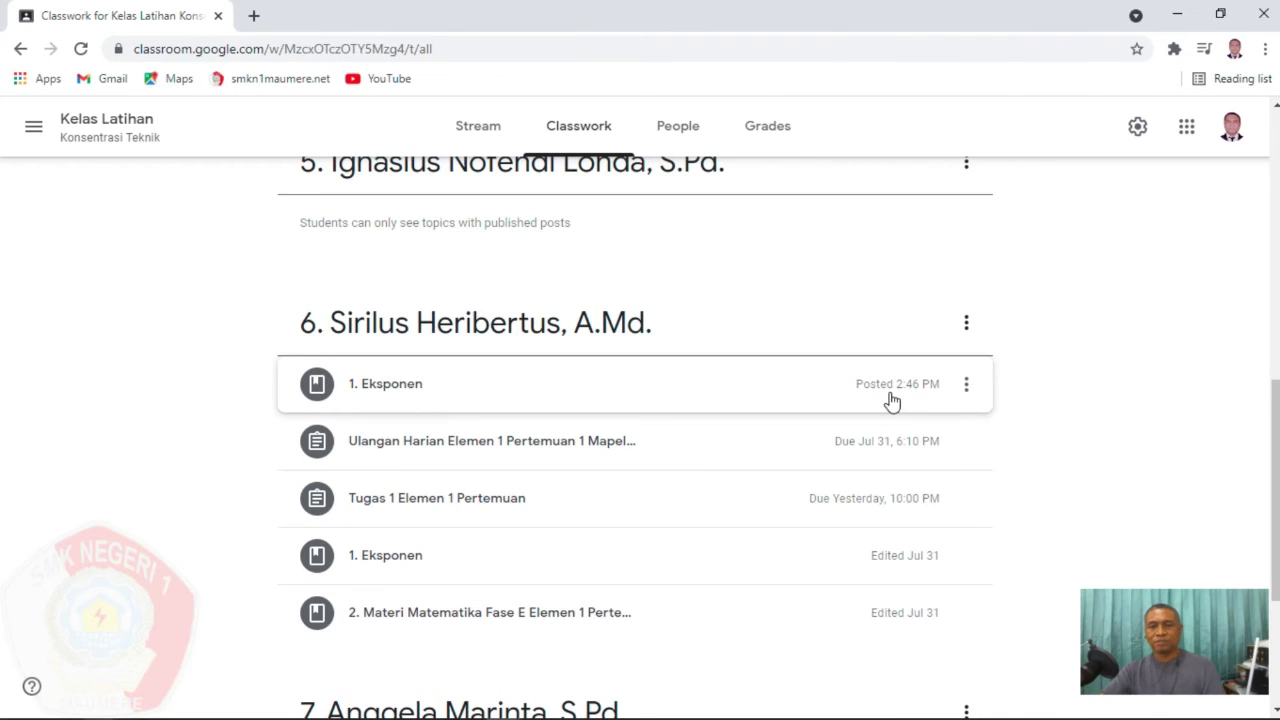
pyautogui.click(968, 390)
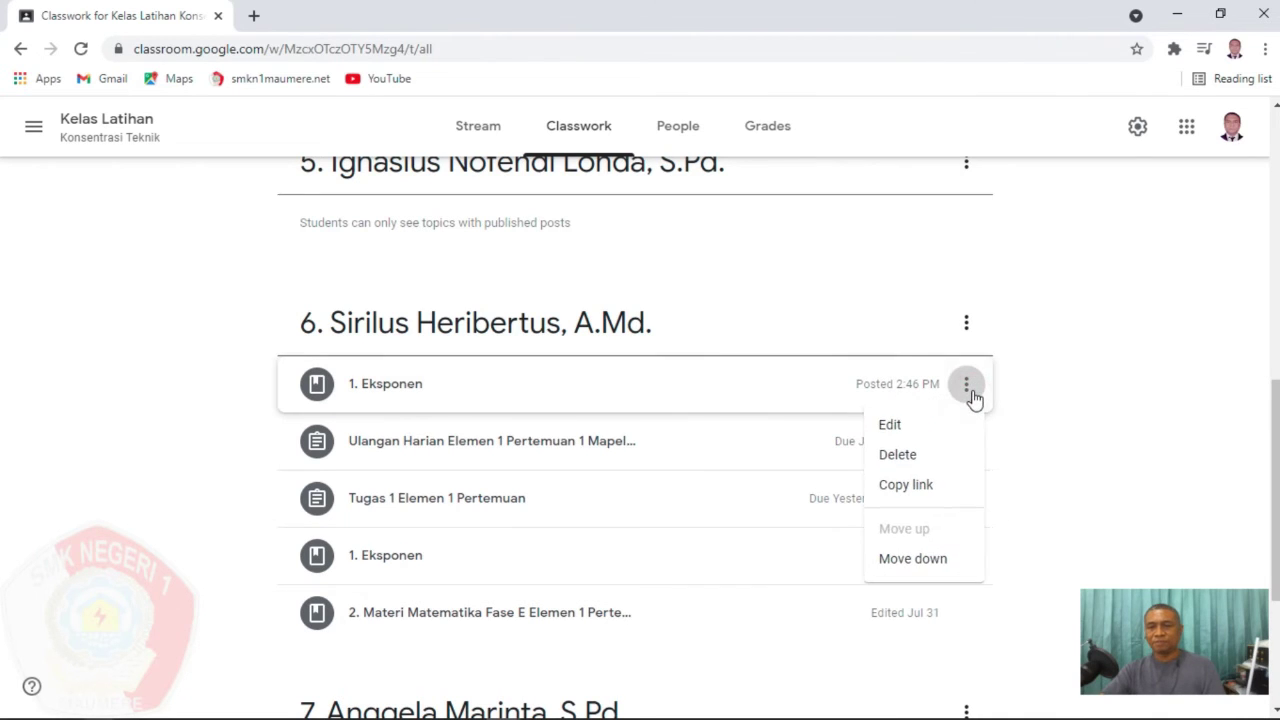
pyautogui.click(960, 454)
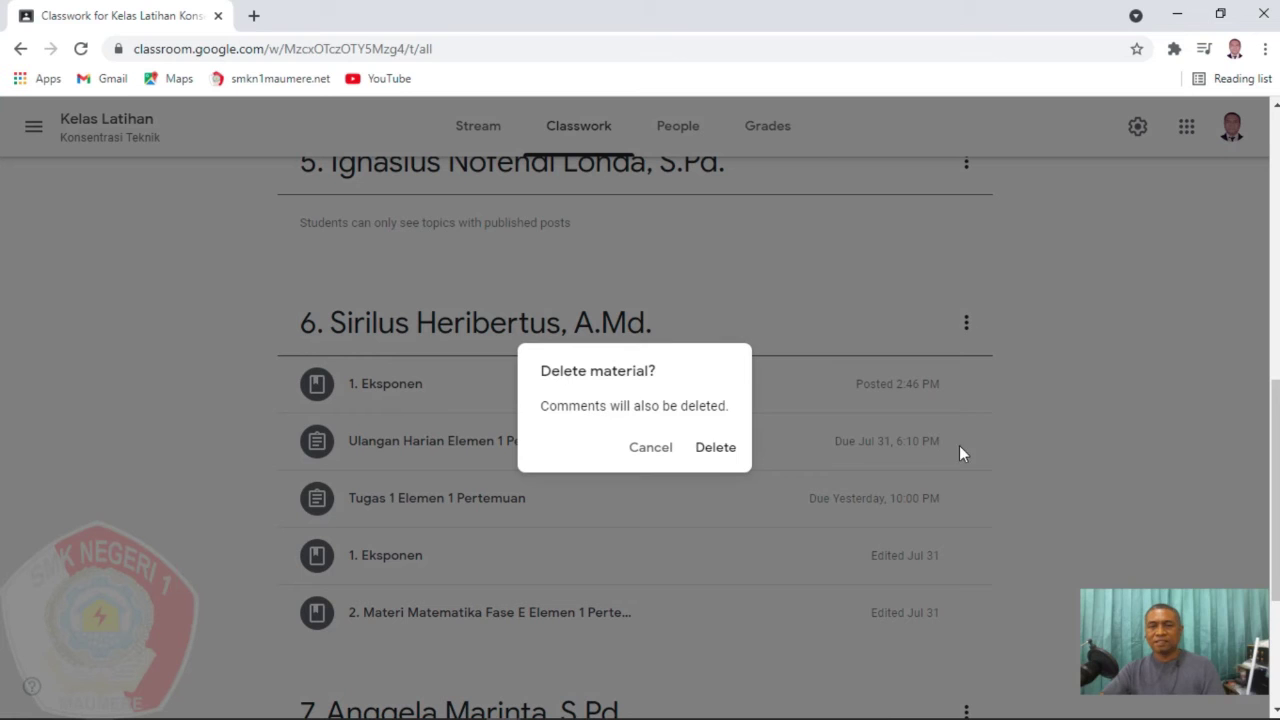
pyautogui.click(716, 449)
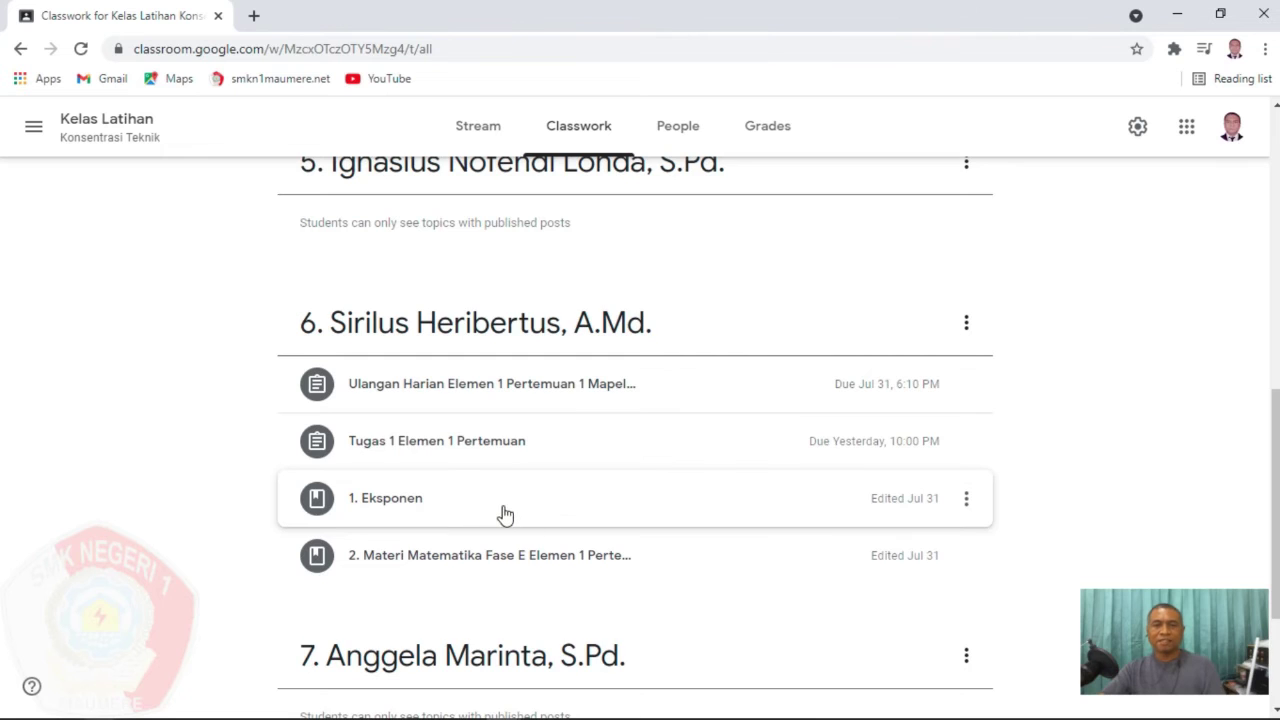
# Check the streams of Kelas Latihan and Kelas Latihan 2 for the reused "1. Eksponen" material after the deletion.
pyautogui.click(478, 126)
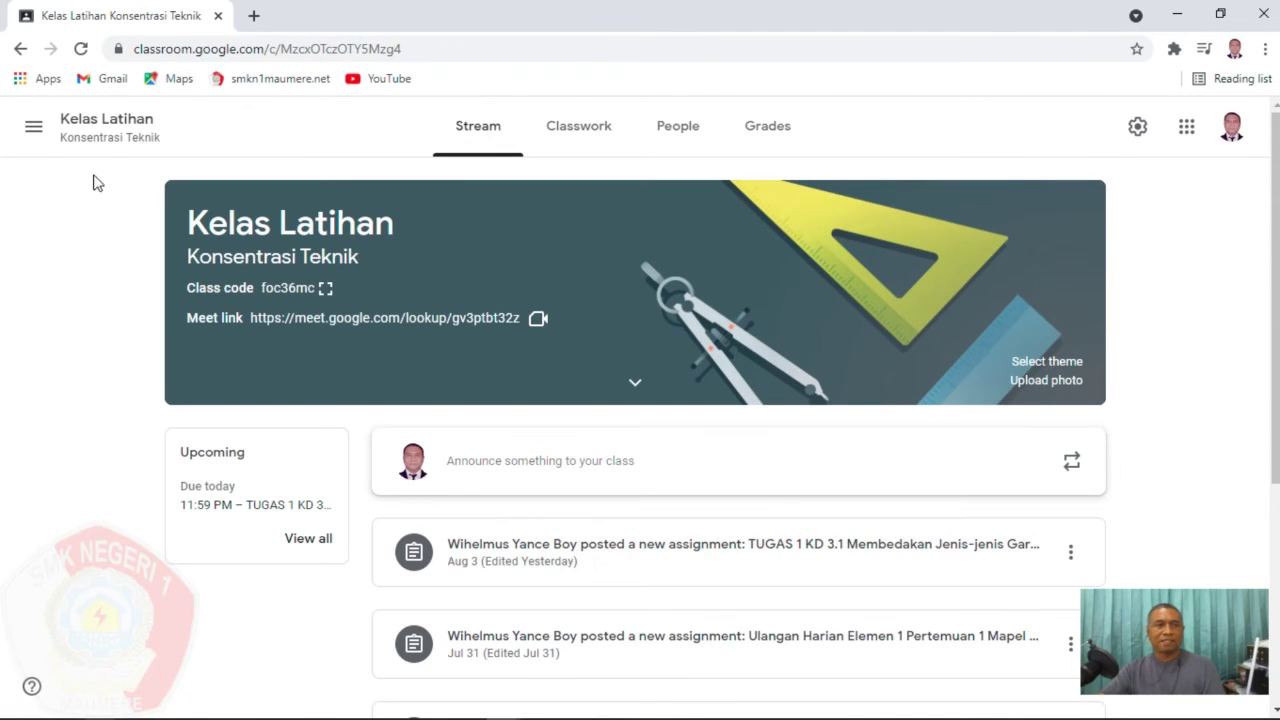
pyautogui.click(33, 126)
pyautogui.scroll(-2, 114, 363)
pyautogui.scroll(-10, 114, 375)
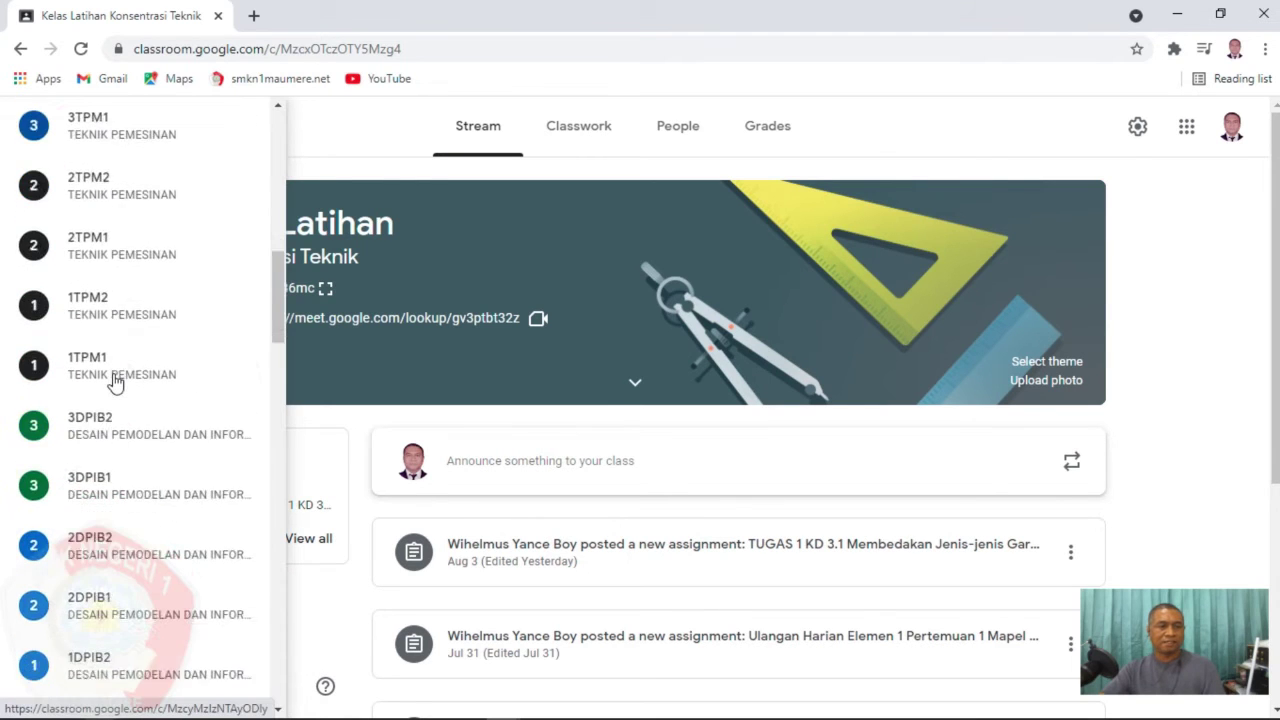
pyautogui.scroll(-7, 114, 383)
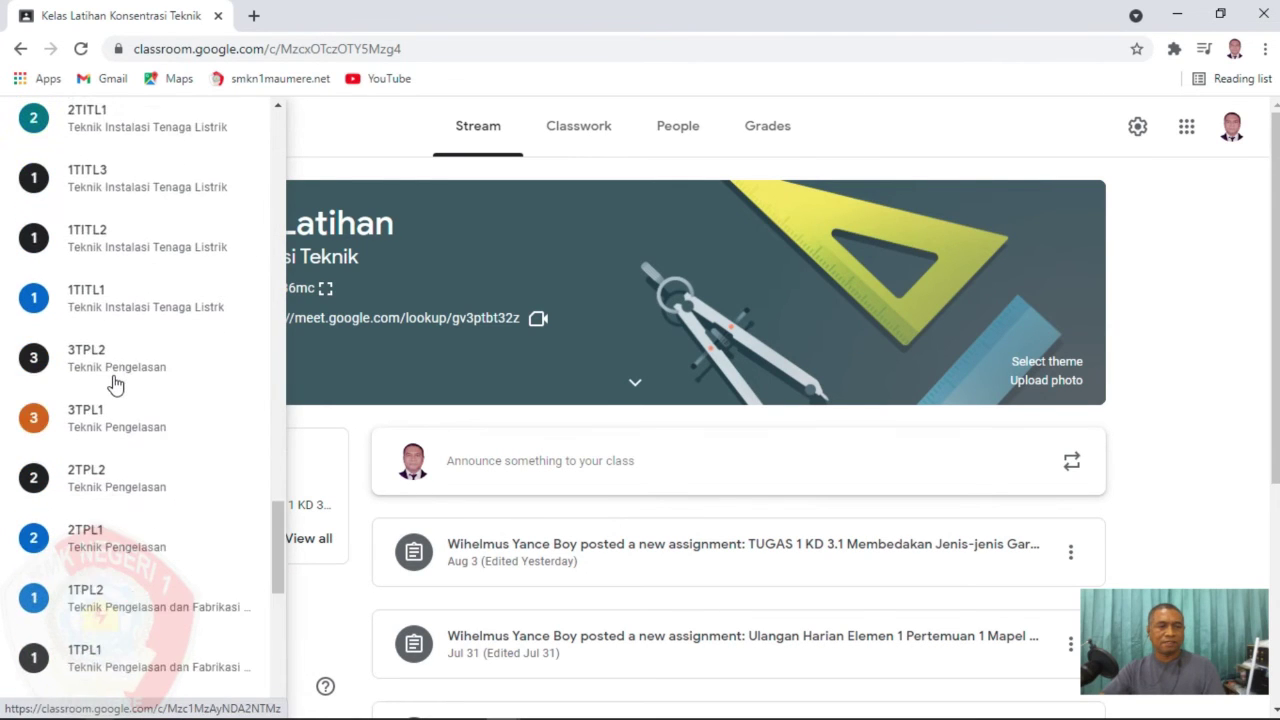
pyautogui.scroll(-1, 114, 386)
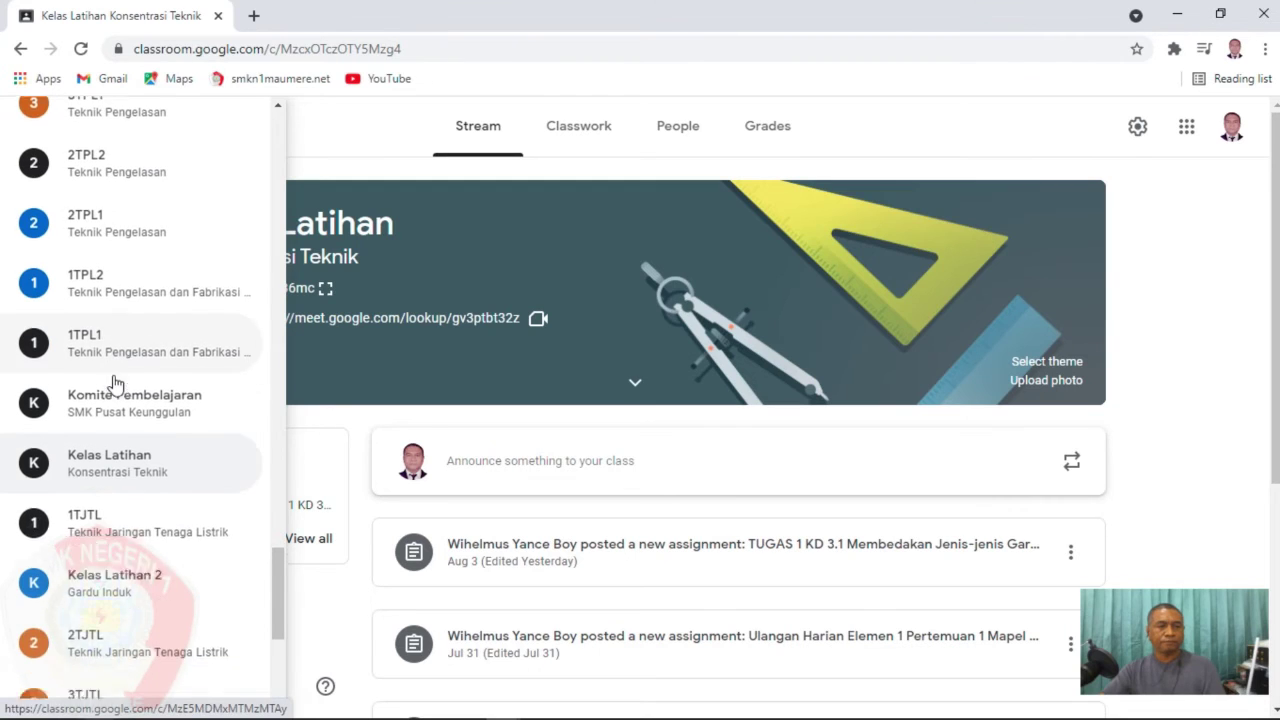
pyautogui.click(122, 537)
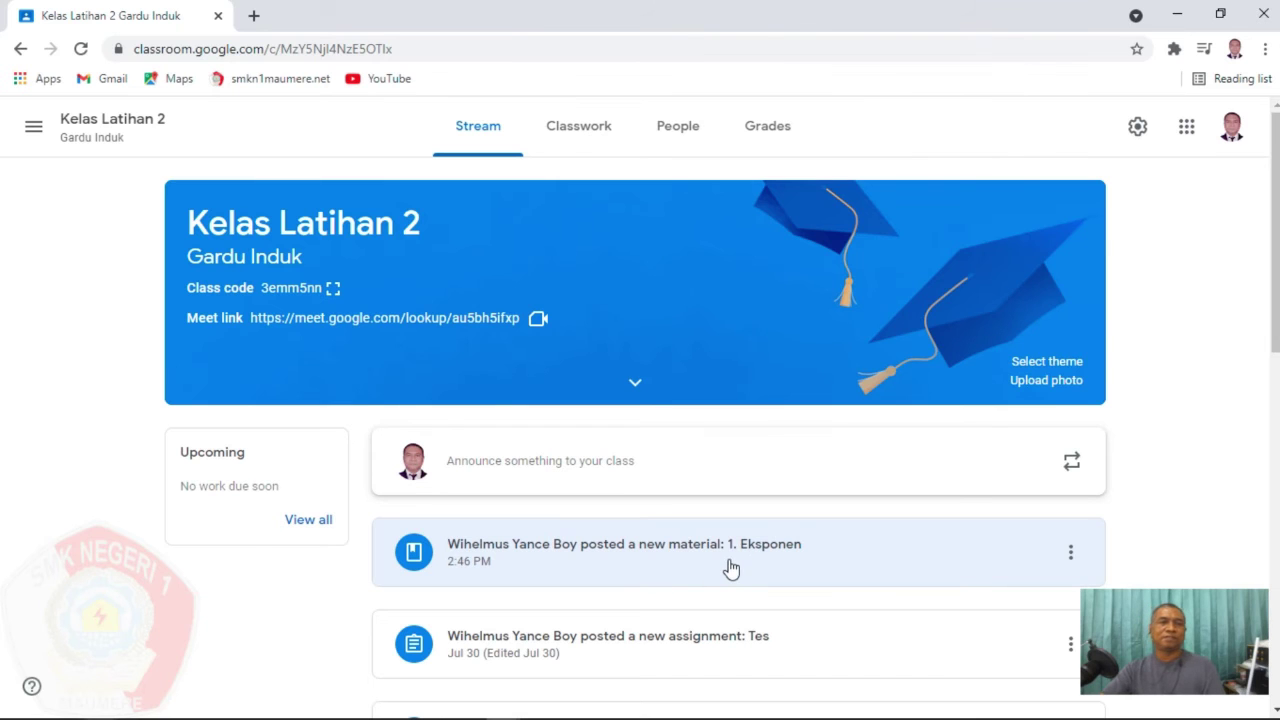
# Go back from Kelas Latihan 2 to the classwork of Kelas Latihan (Konsentrasi Teknik).
pyautogui.click(22, 138)
pyautogui.moveTo(277, 190); pyautogui.dragTo(272, 612)
pyautogui.scroll(-1, 140, 520)
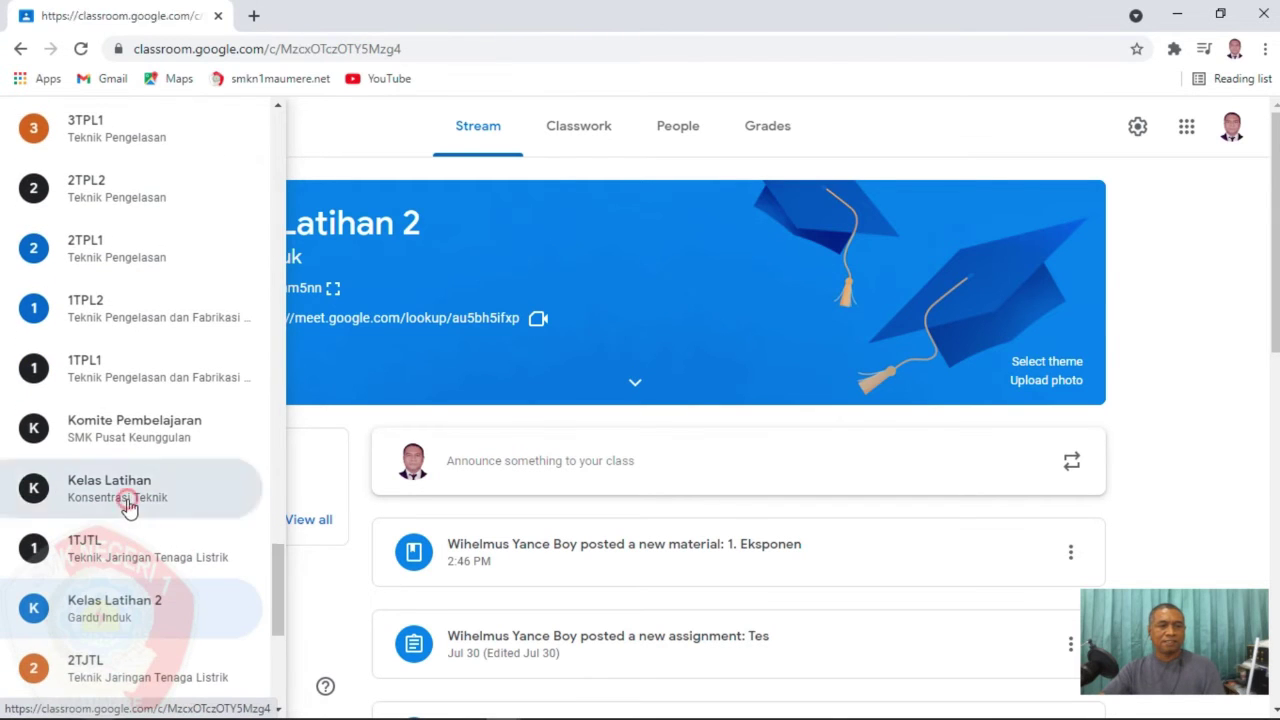
pyautogui.click(126, 503)
pyautogui.click(594, 133)
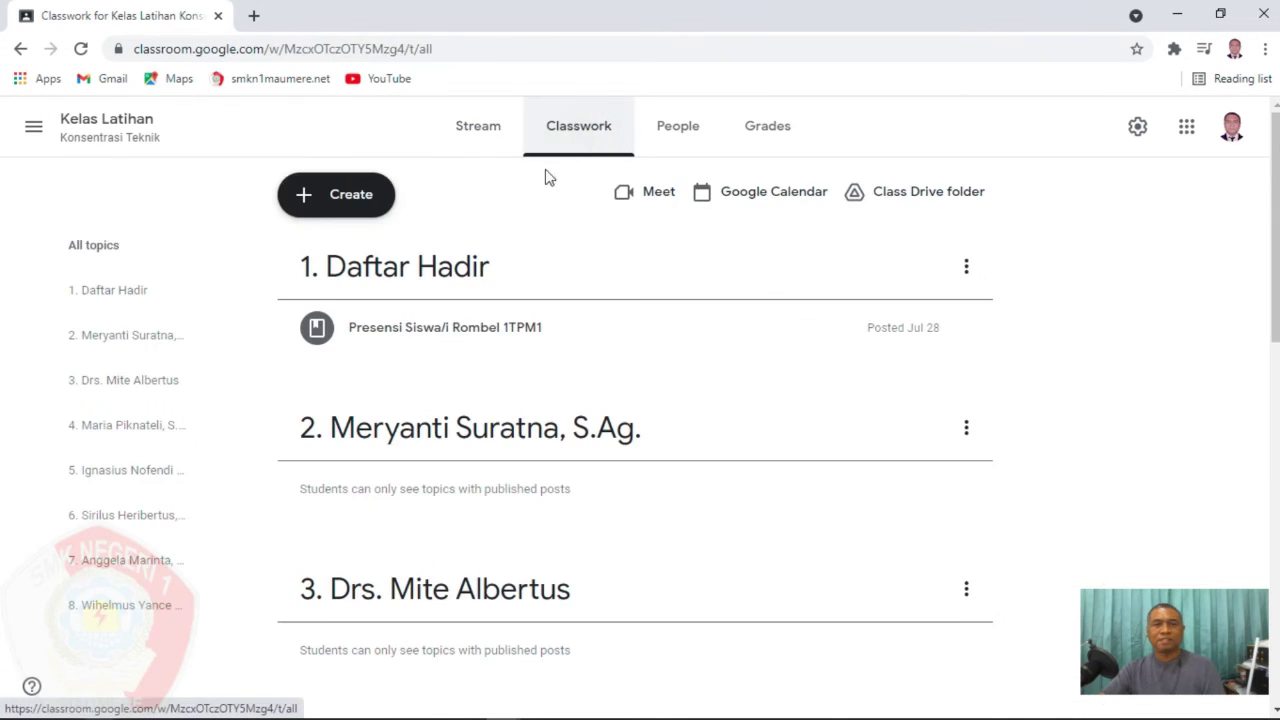
# Reuse the Kelas Latihan assignment "TUGAS 1 KD 3.1 Membedakan Jenis-jenis Gardu Induk Distribusi" as a new draft without copying its attachments.
pyautogui.click(351, 210)
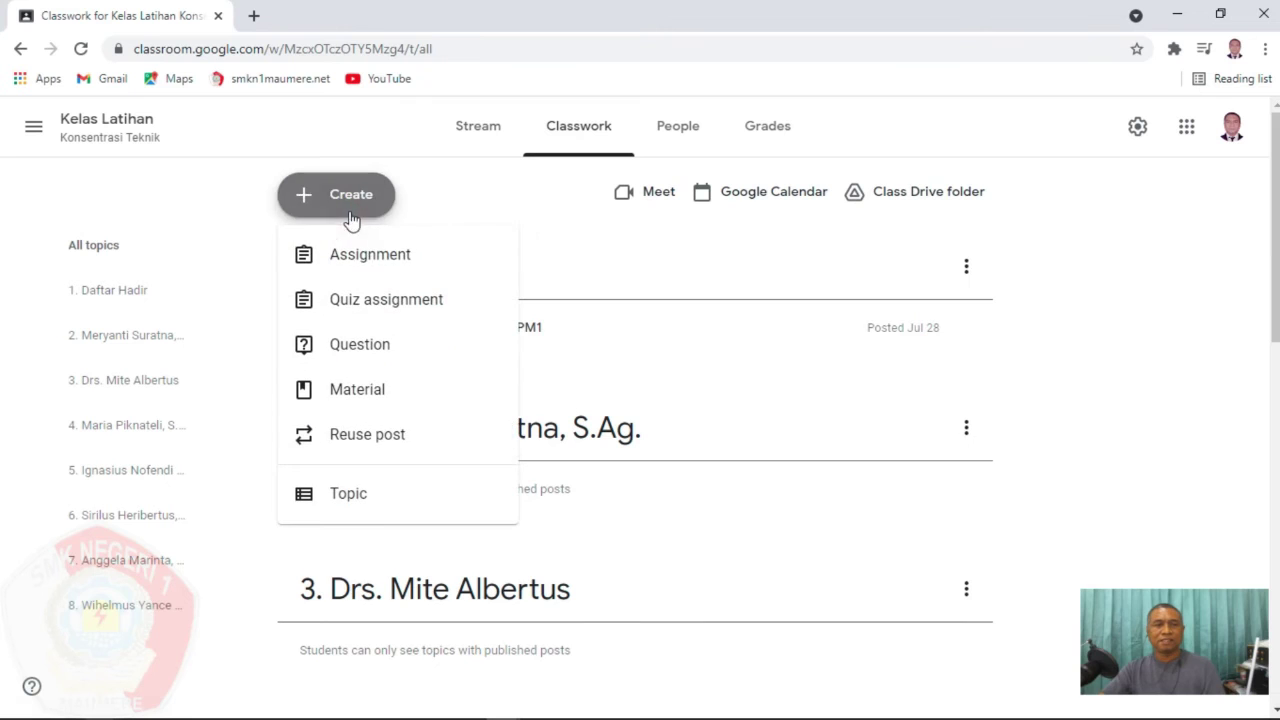
pyautogui.click(417, 447)
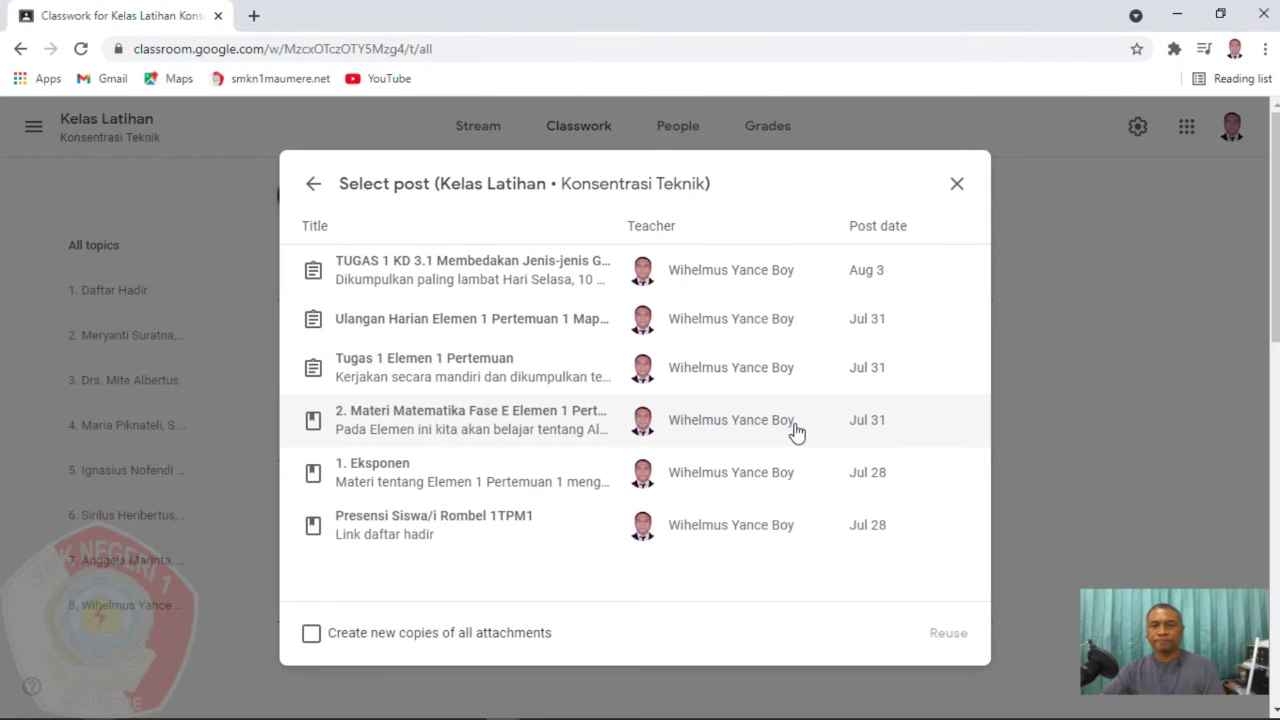
pyautogui.click(432, 285)
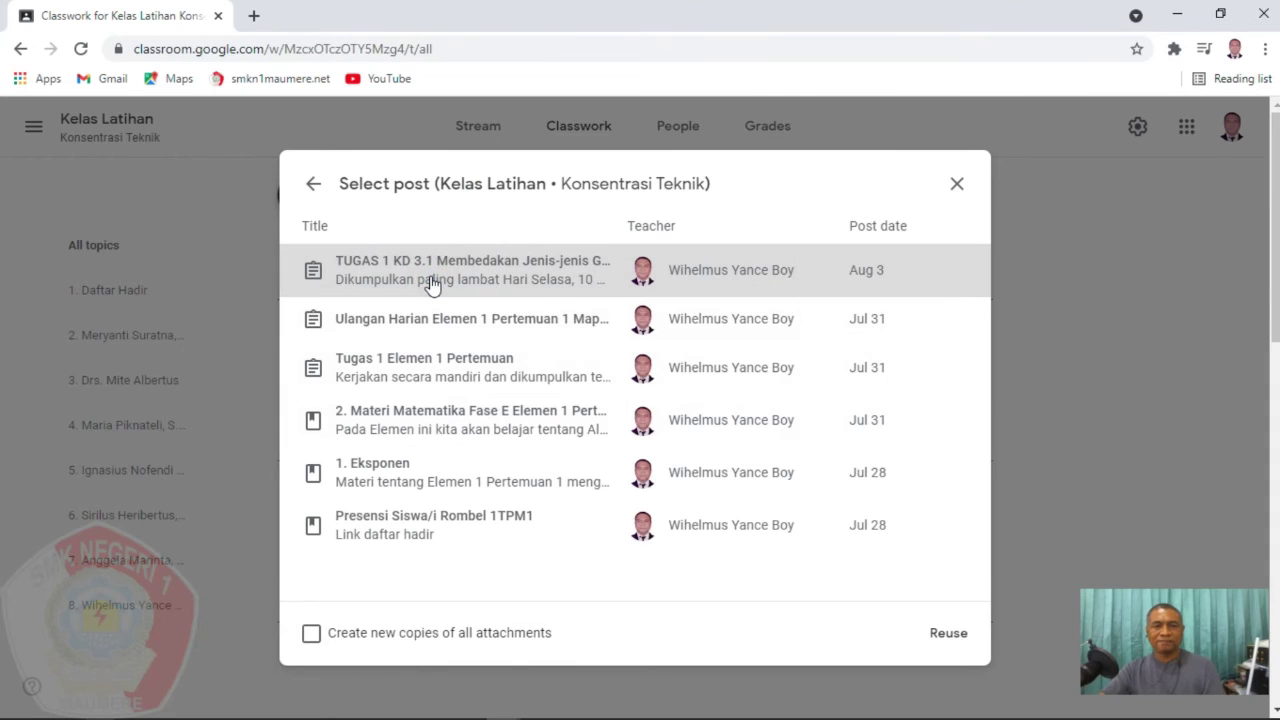
pyautogui.click(948, 638)
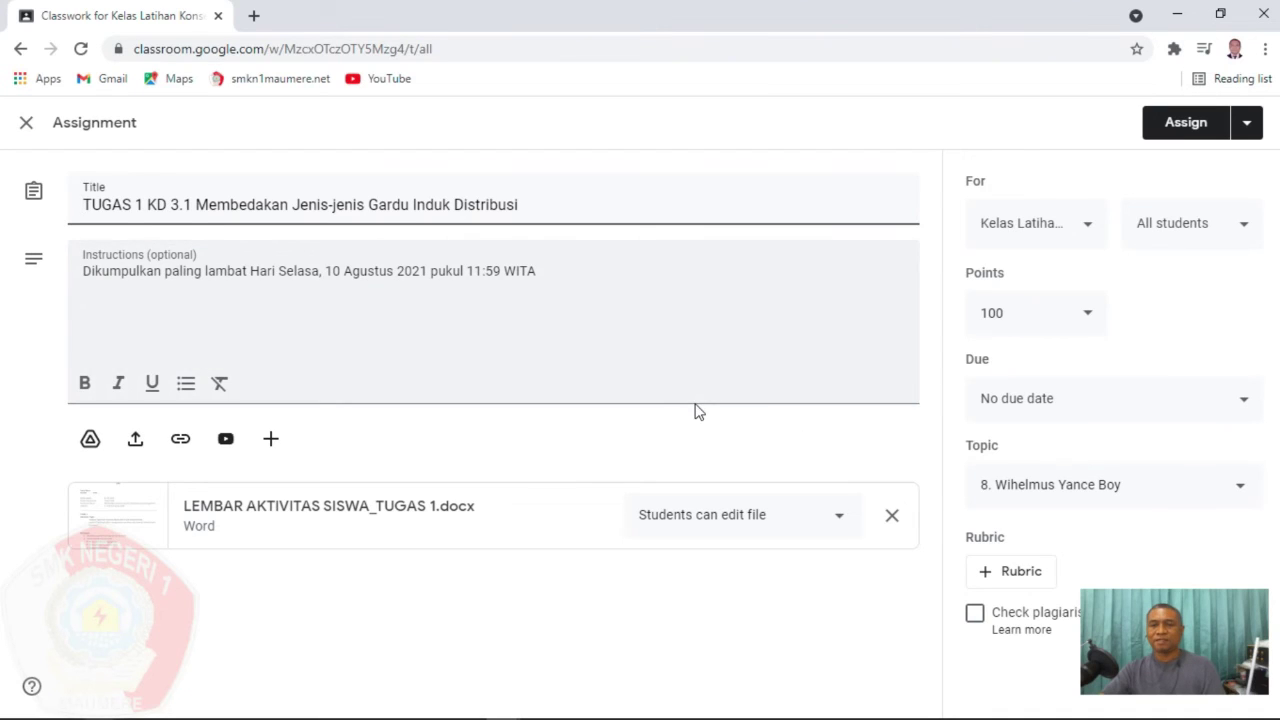
# Add Kelas Latihan 2 (Gardu Induk) as a recipient class of the TUGAS 1 KD 3.1 assignment and assign it.
pyautogui.click(1075, 233)
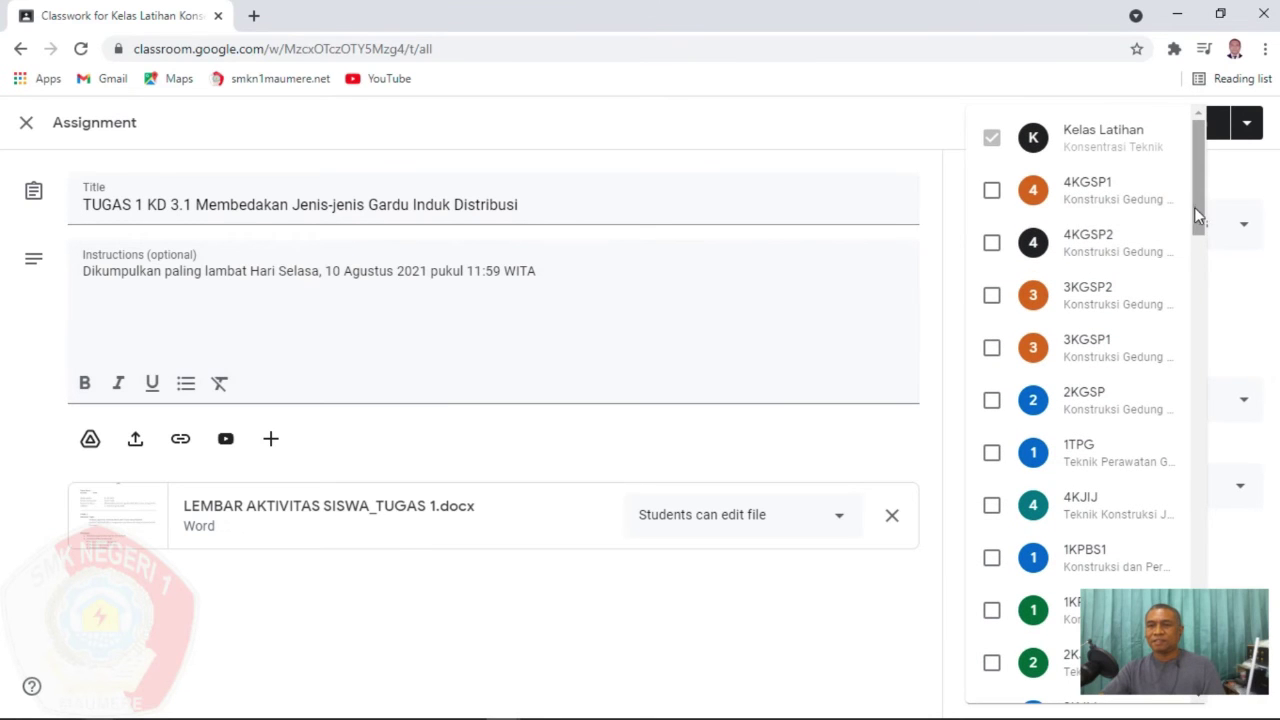
pyautogui.moveTo(1197, 172); pyautogui.dragTo(1232, 611)
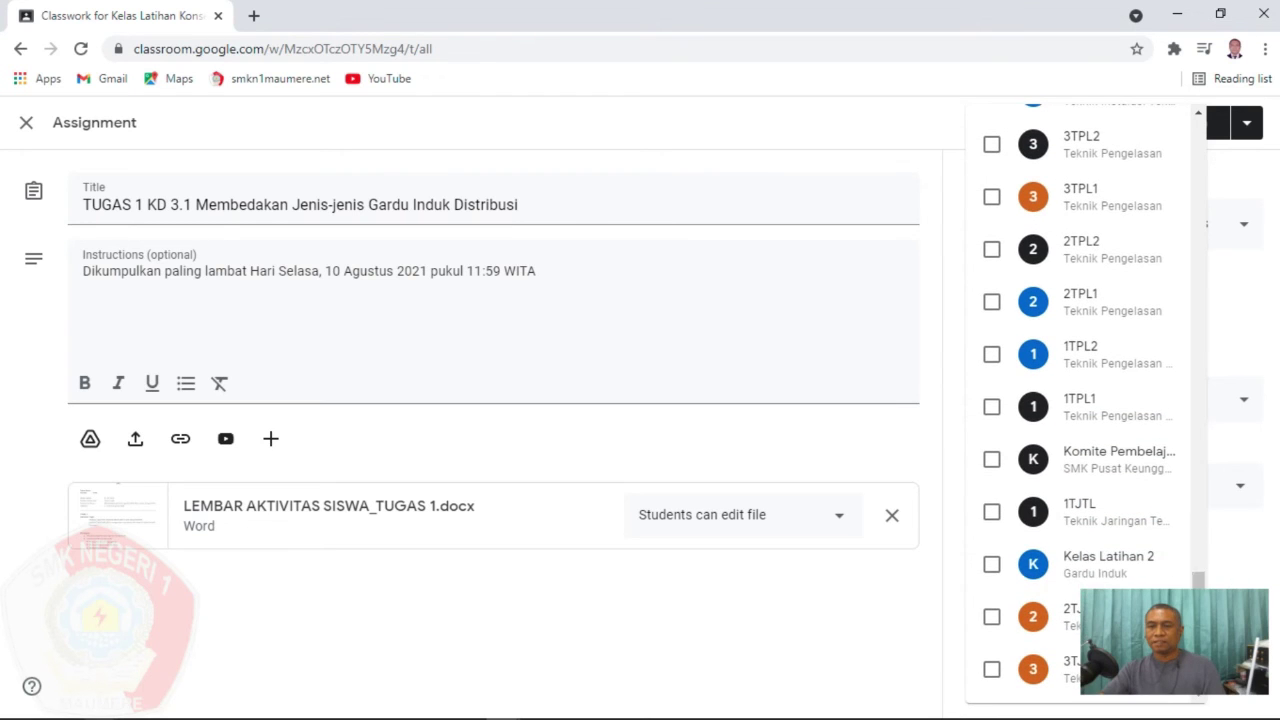
pyautogui.click(993, 565)
pyautogui.moveTo(1199, 578); pyautogui.dragTo(1190, 108)
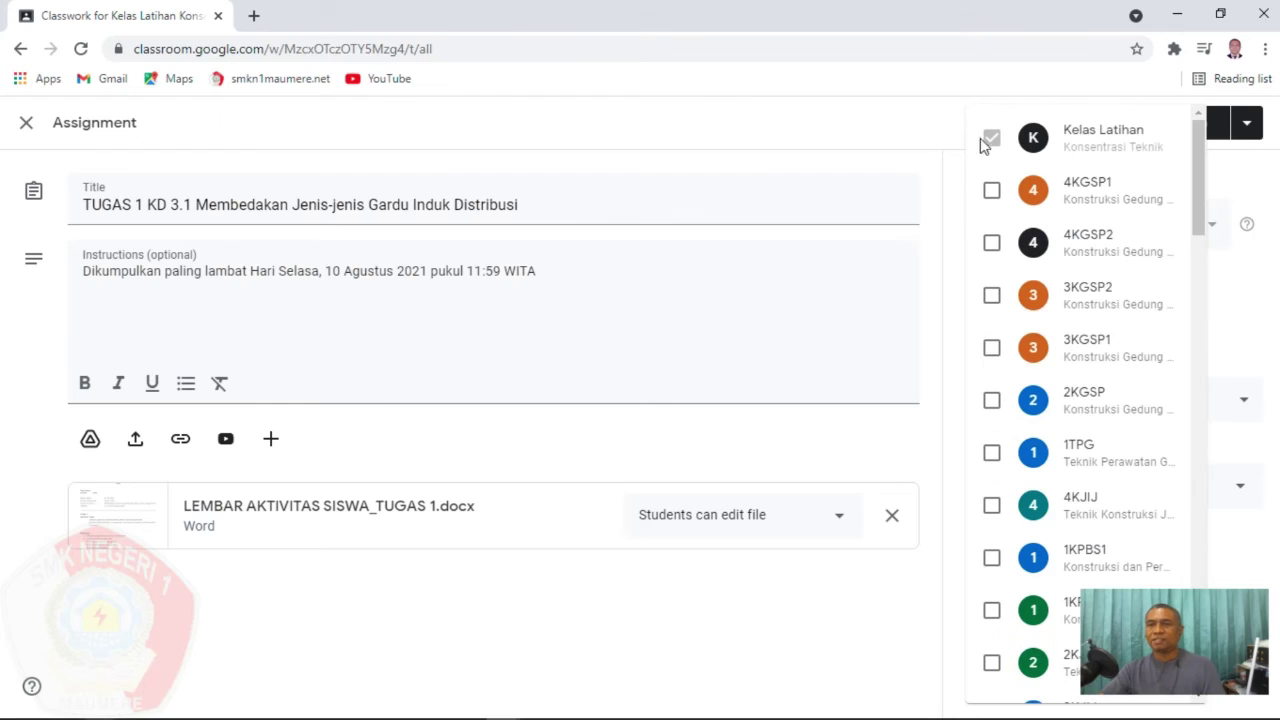
pyautogui.click(940, 125)
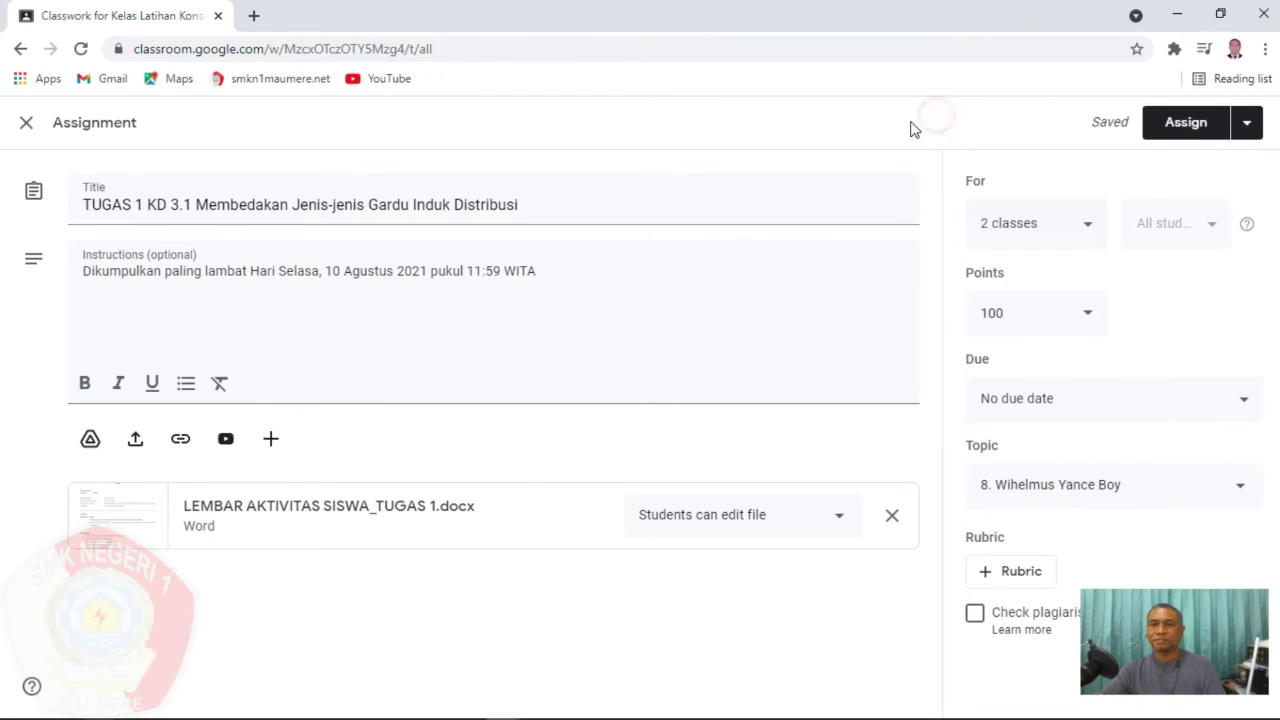
pyautogui.click(1184, 134)
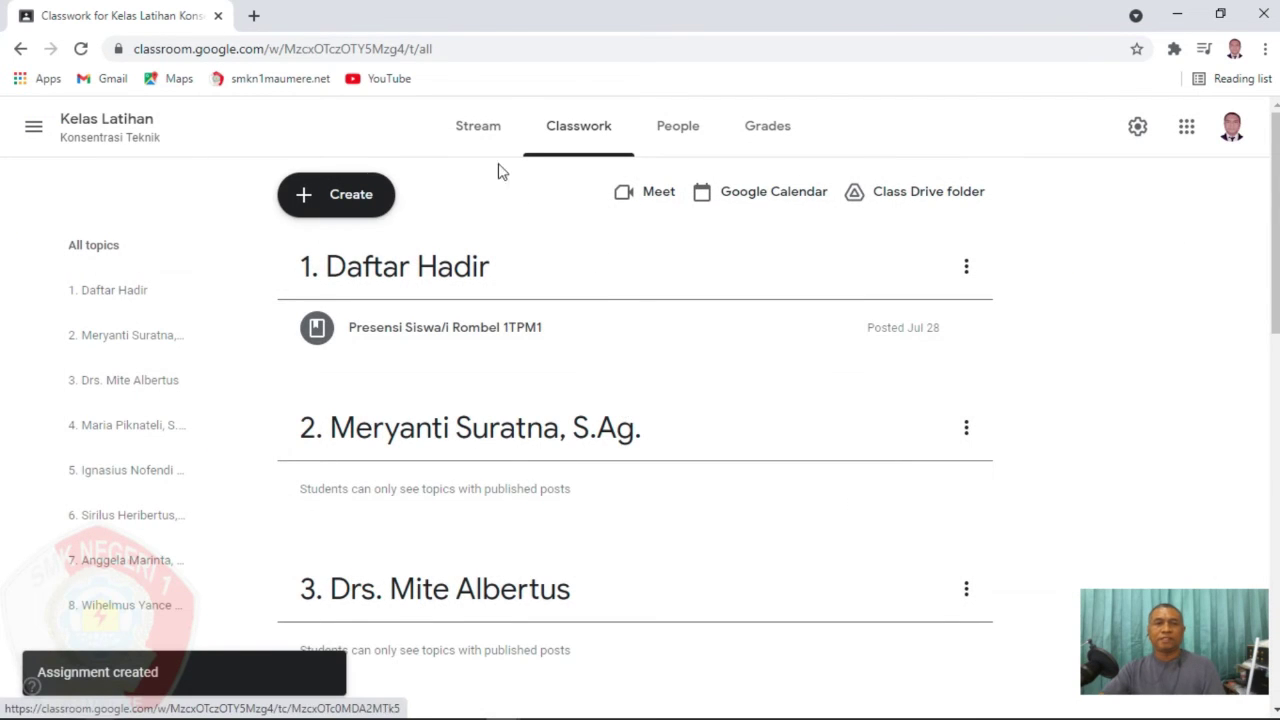
# Look through the Kelas Latihan stream for the reused TUGAS 1 KD 3.1 assignment.
pyautogui.click(477, 130)
pyautogui.scroll(-2, 800, 600)
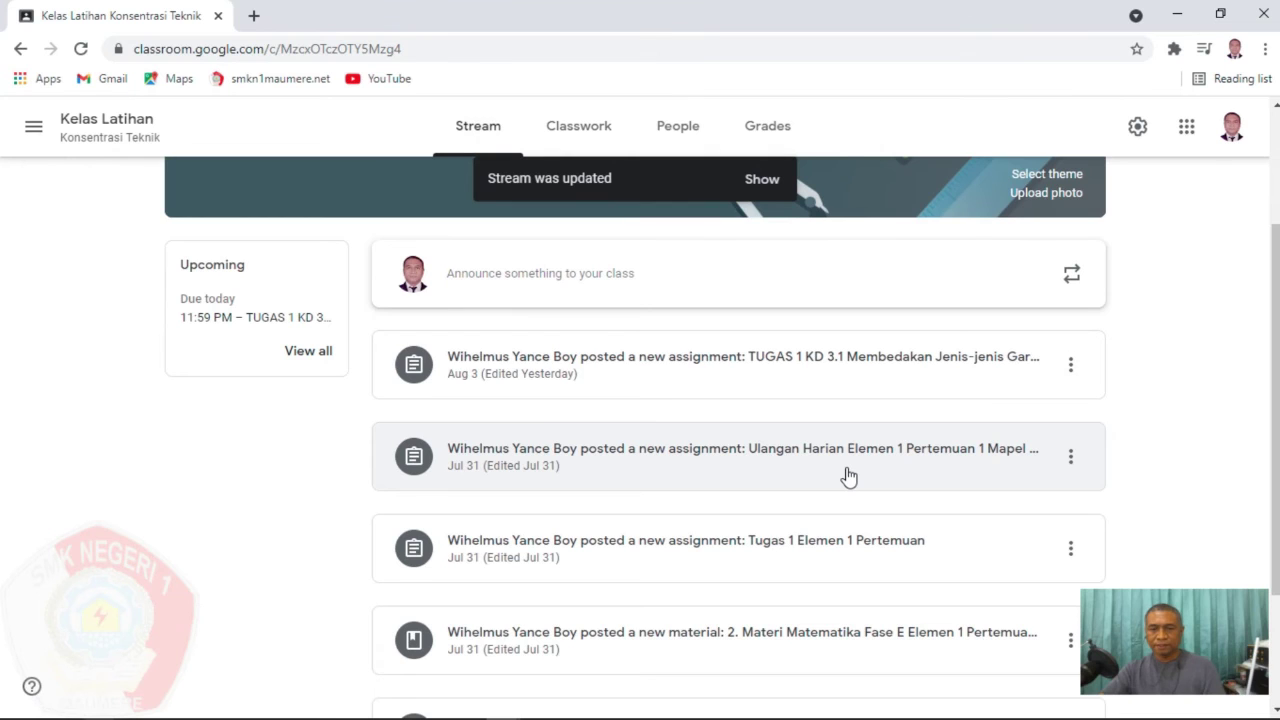
pyautogui.scroll(1, 848, 477)
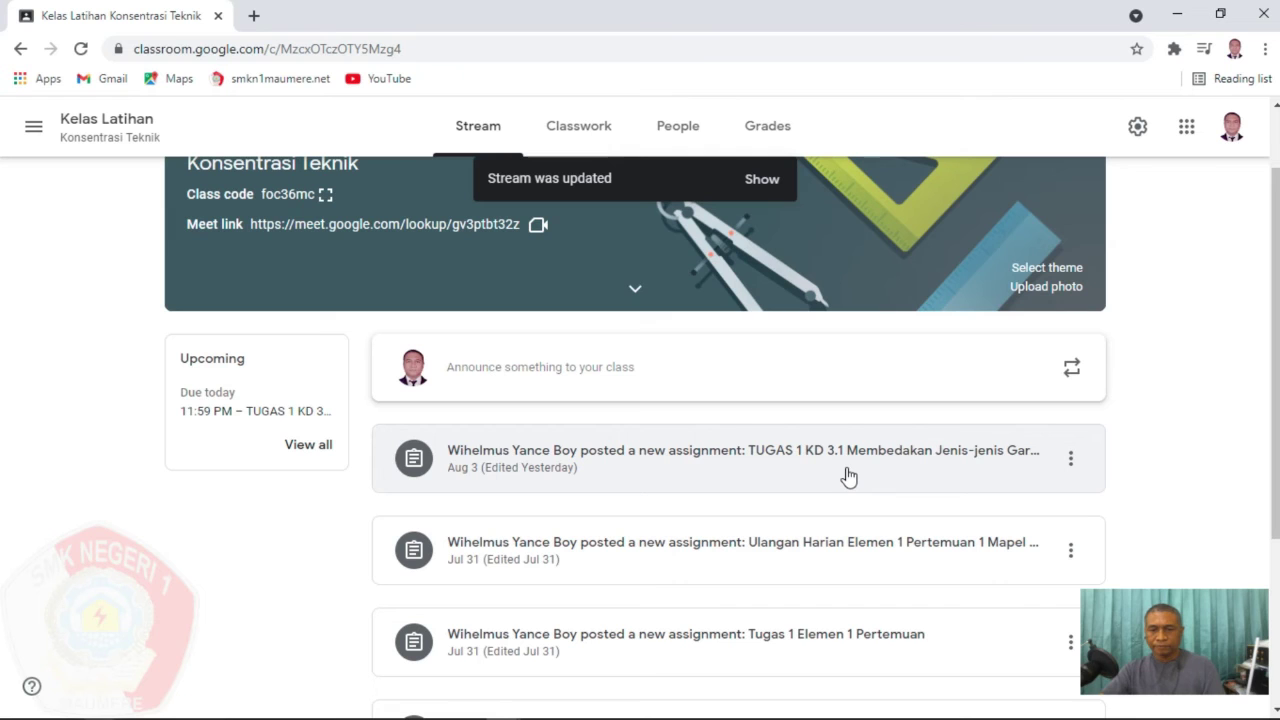
pyautogui.scroll(-2, 848, 477)
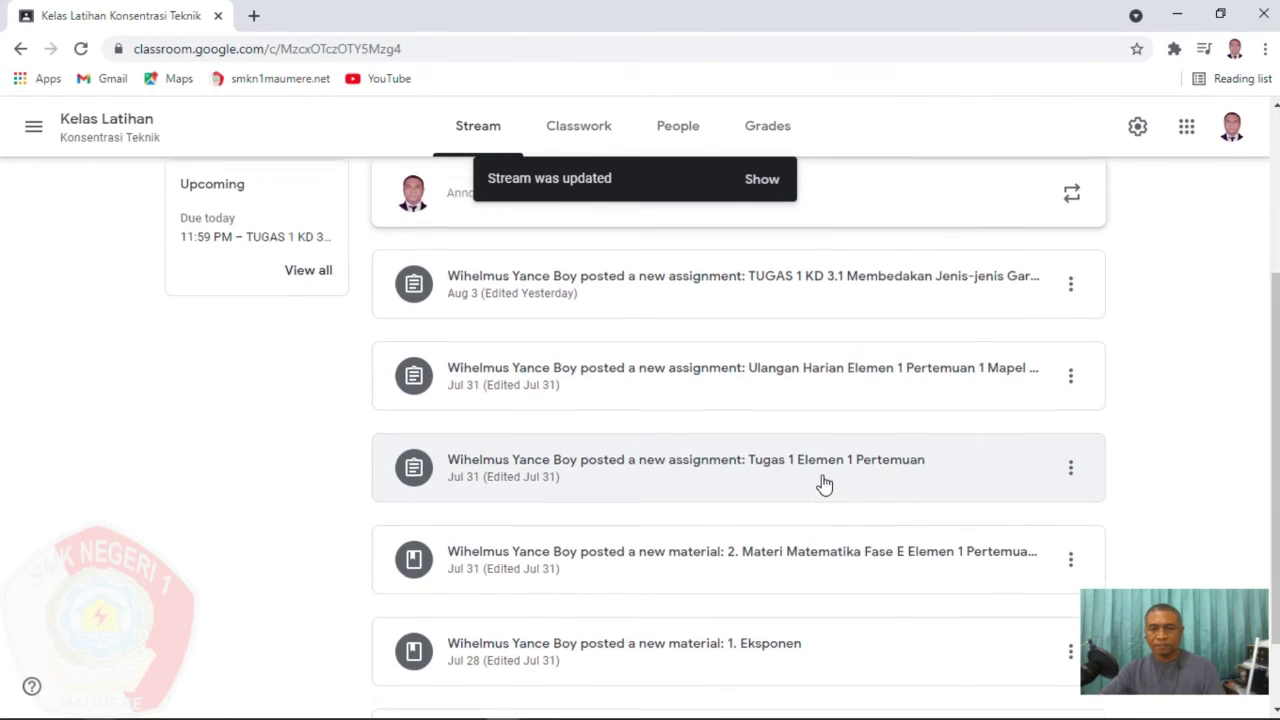
pyautogui.scroll(3, 824, 484)
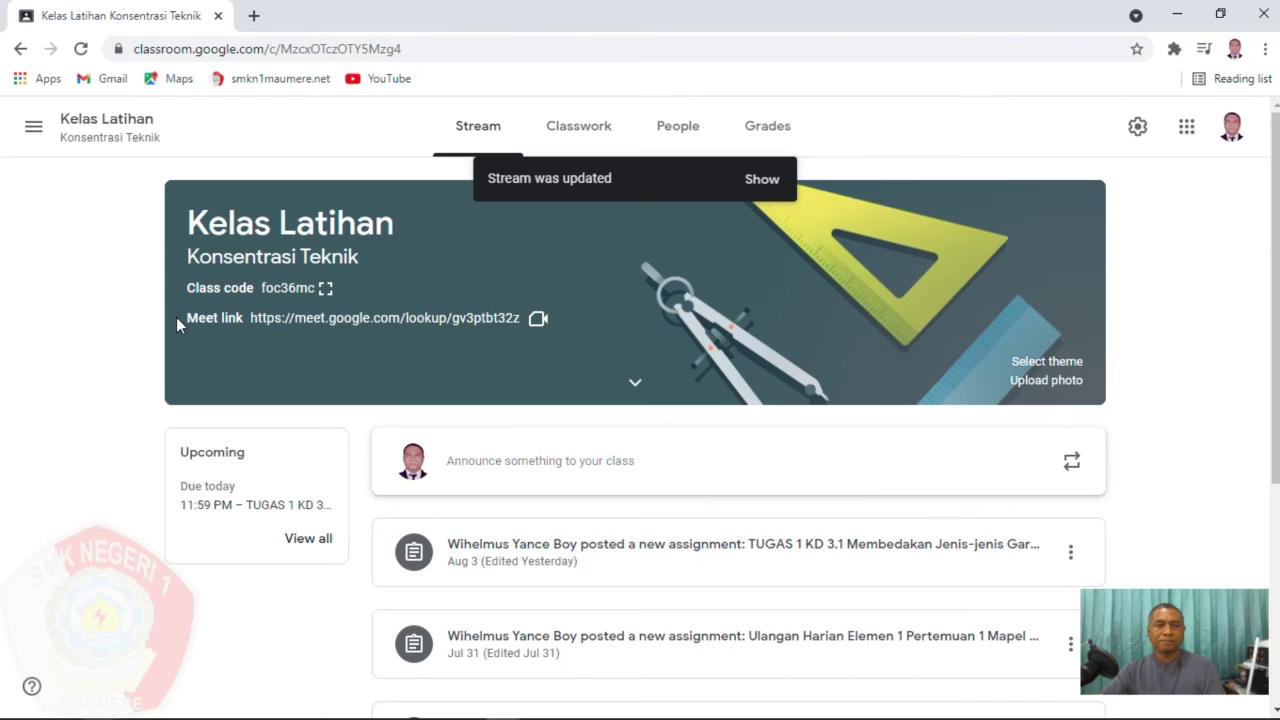
# Switch from Kelas Latihan to the Kelas Latihan 2 (Gardu Induk) class.
pyautogui.click(32, 132)
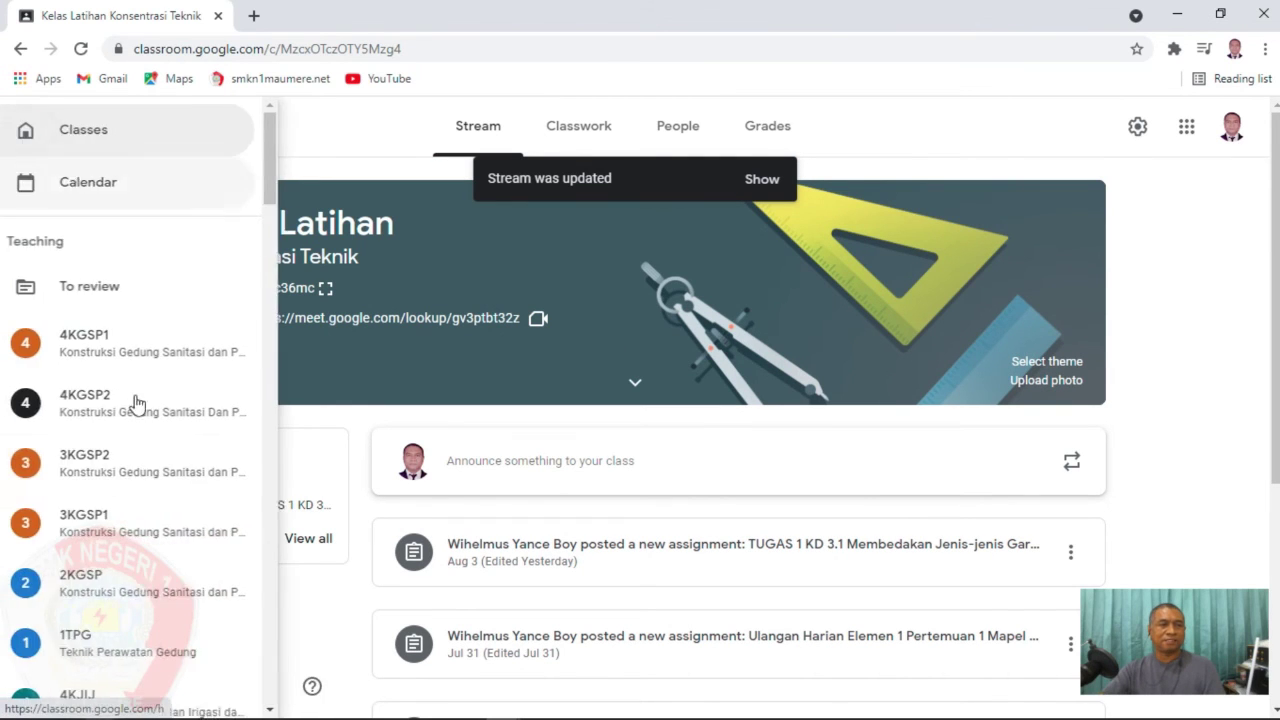
pyautogui.scroll(-15, 145, 440)
pyautogui.scroll(-10, 148, 473)
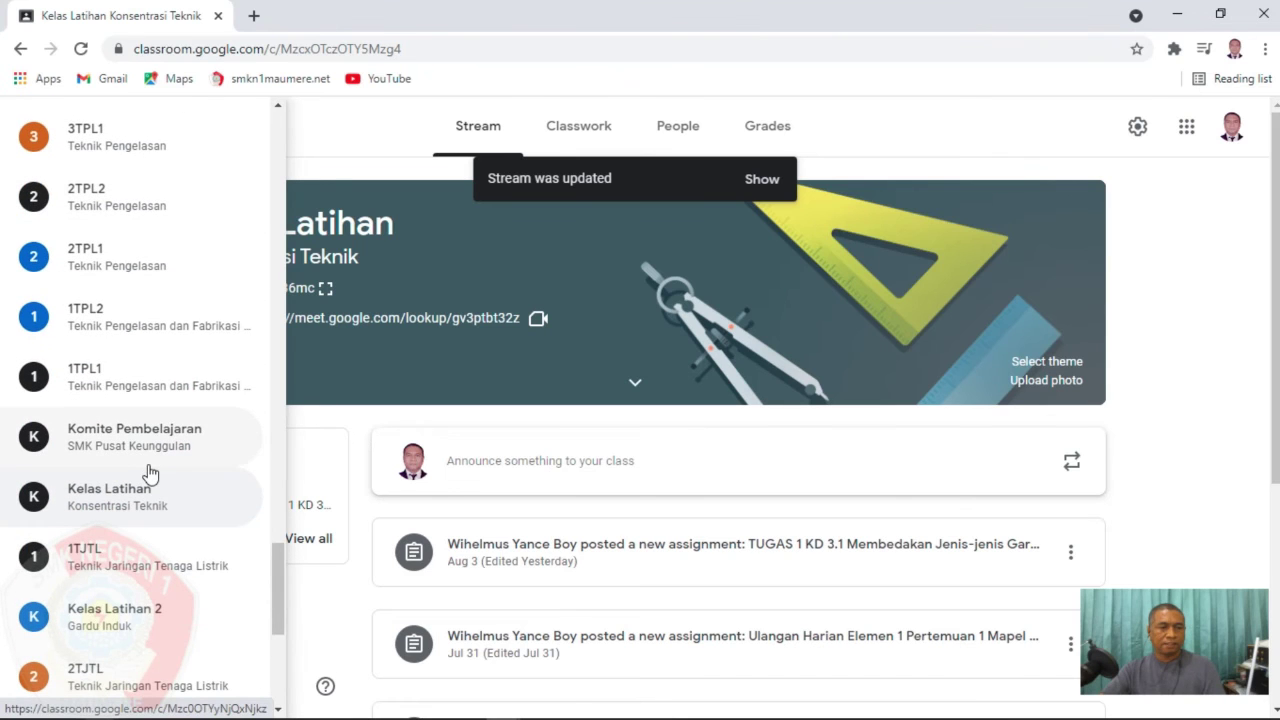
pyautogui.scroll(-3, 148, 473)
pyautogui.click(145, 440)
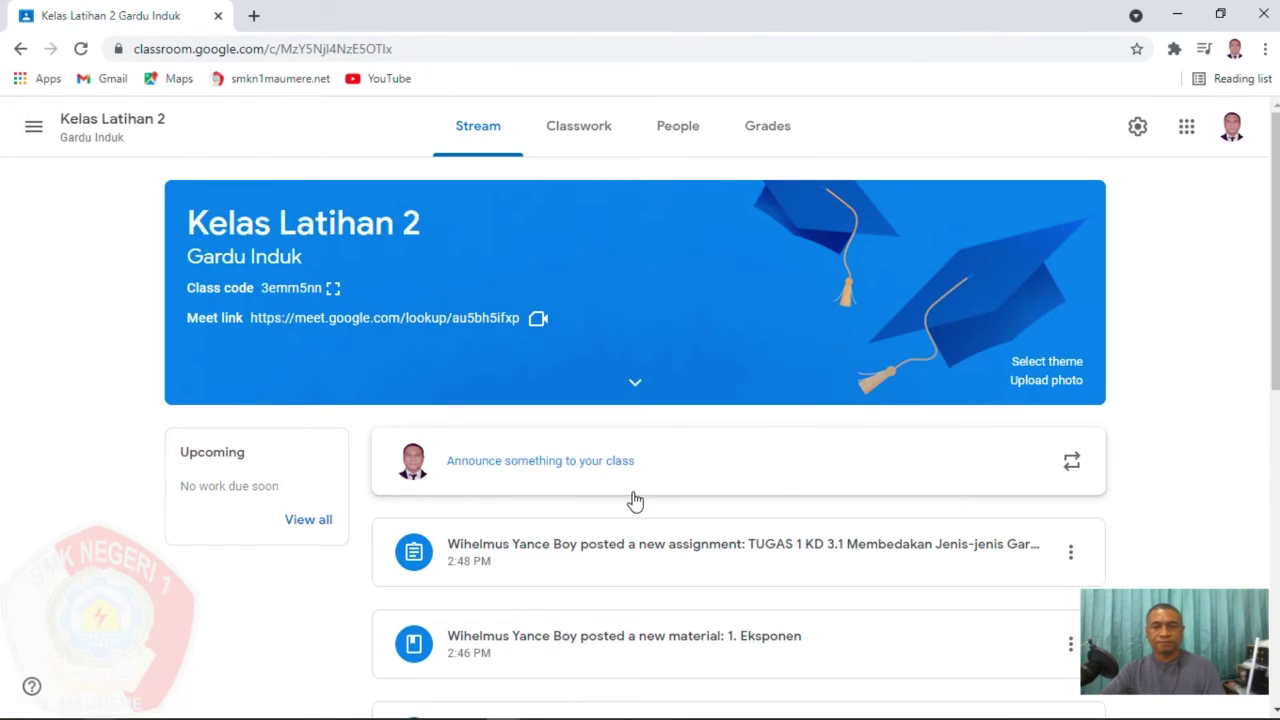
# Open the reused TUGAS 1 KD 3.1 assignment from the Kelas Latihan 2 stream and view its instructions.
pyautogui.scroll(-2, 860, 565)
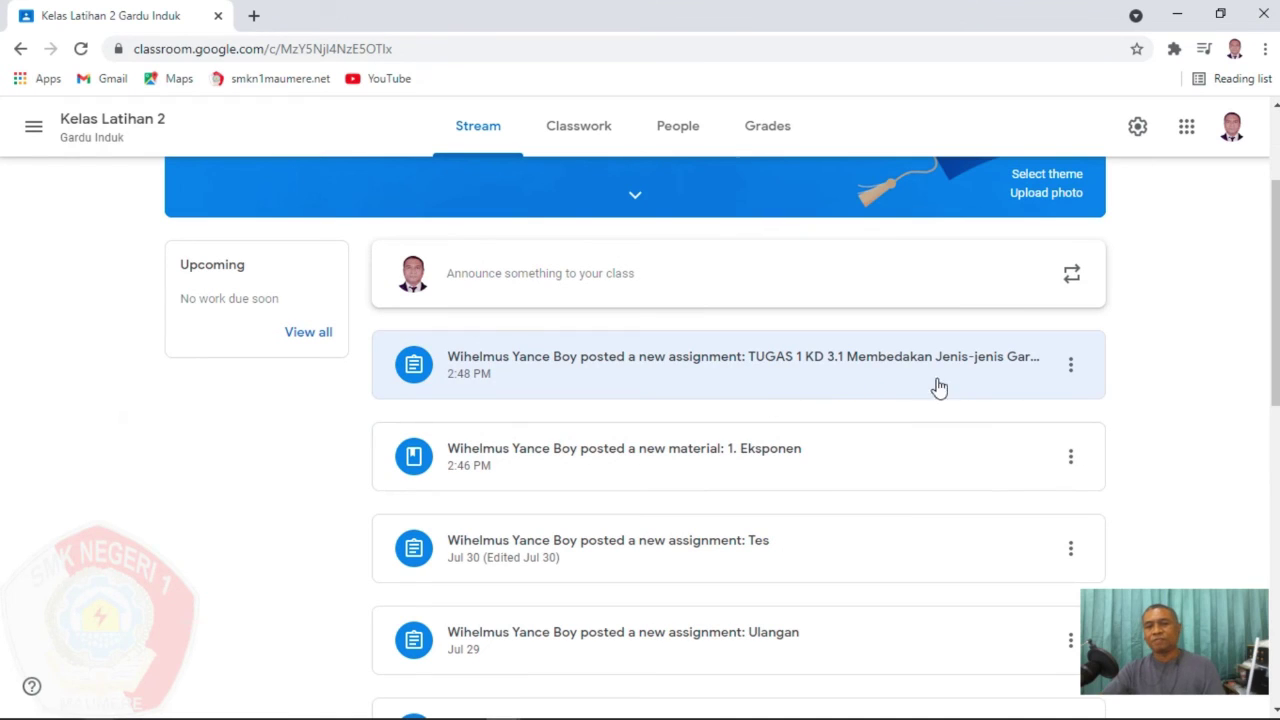
pyautogui.click(863, 381)
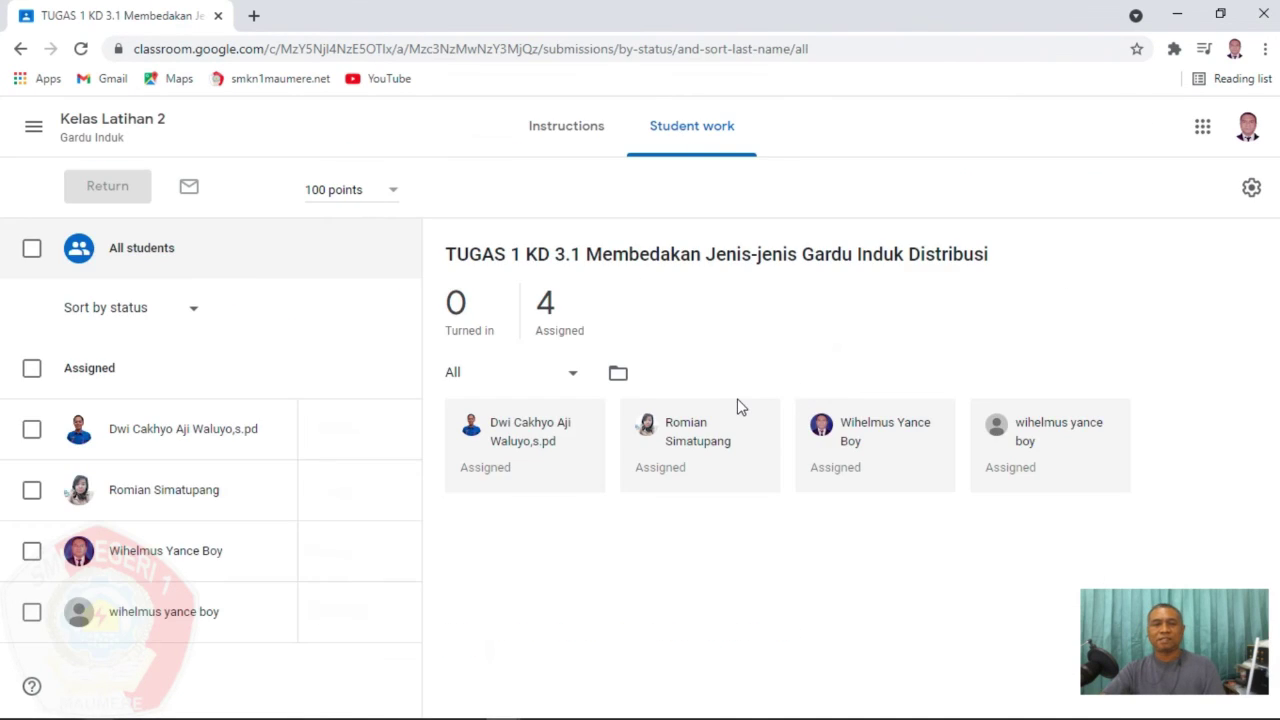
pyautogui.click(560, 130)
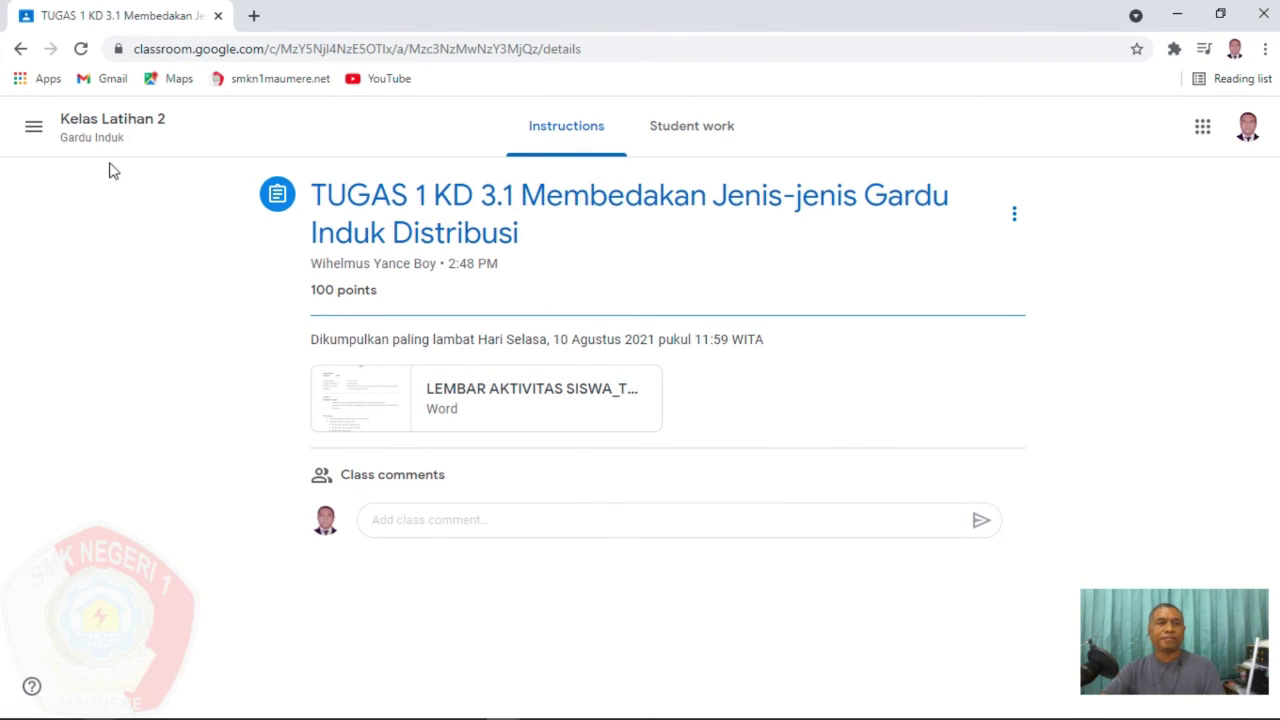
# Return to the Kelas Latihan (Konsentrasi Teknik) class and show its updated stream posts.
pyautogui.click(32, 130)
pyautogui.scroll(-7, 143, 500)
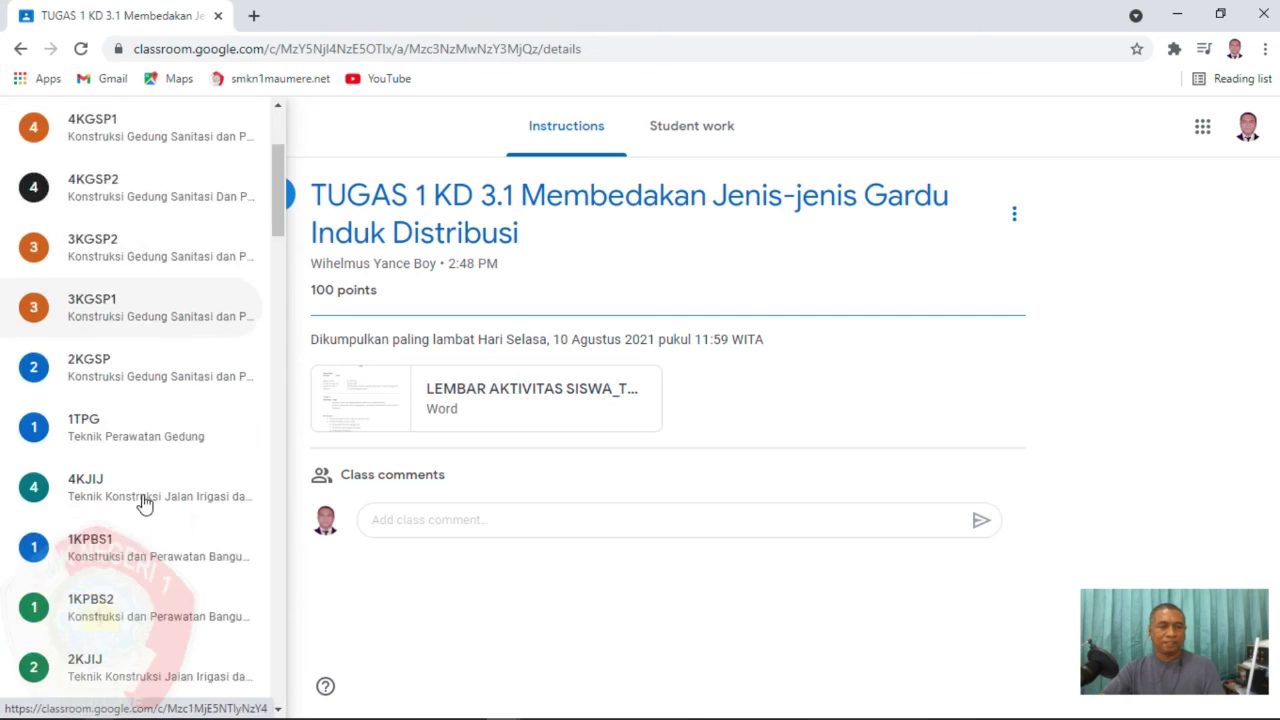
pyautogui.scroll(-15, 145, 505)
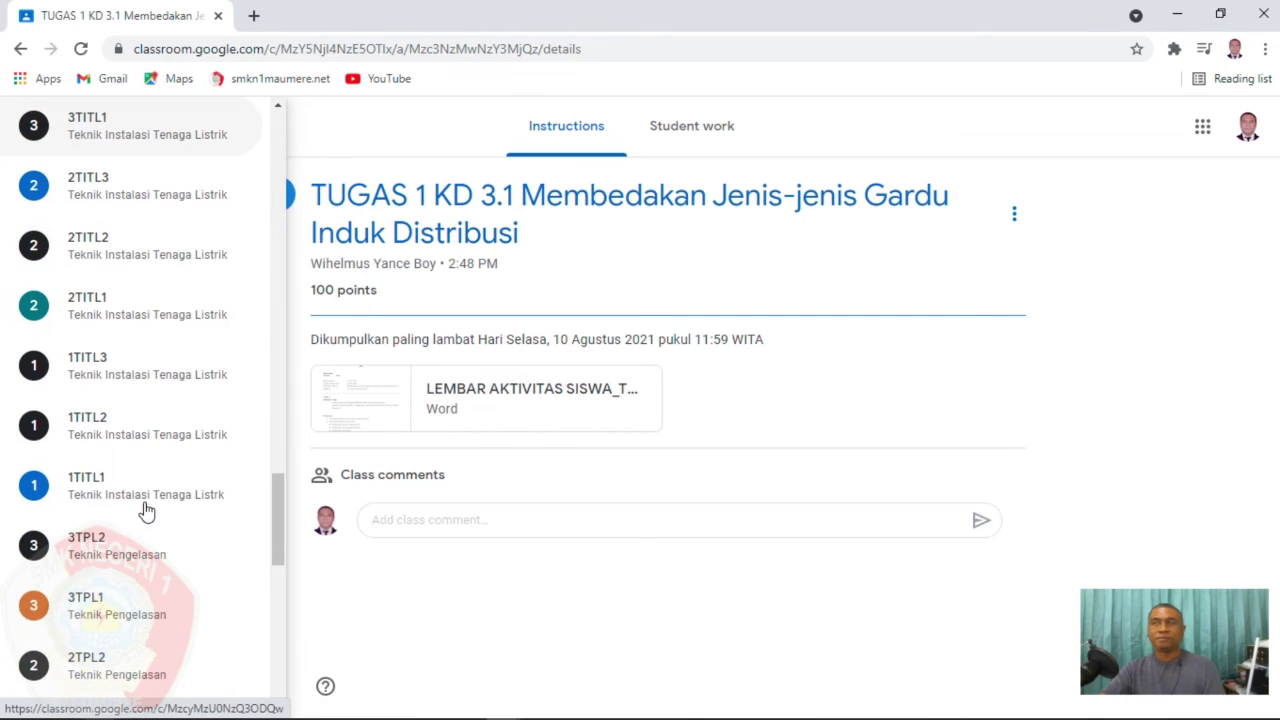
pyautogui.scroll(-5, 145, 510)
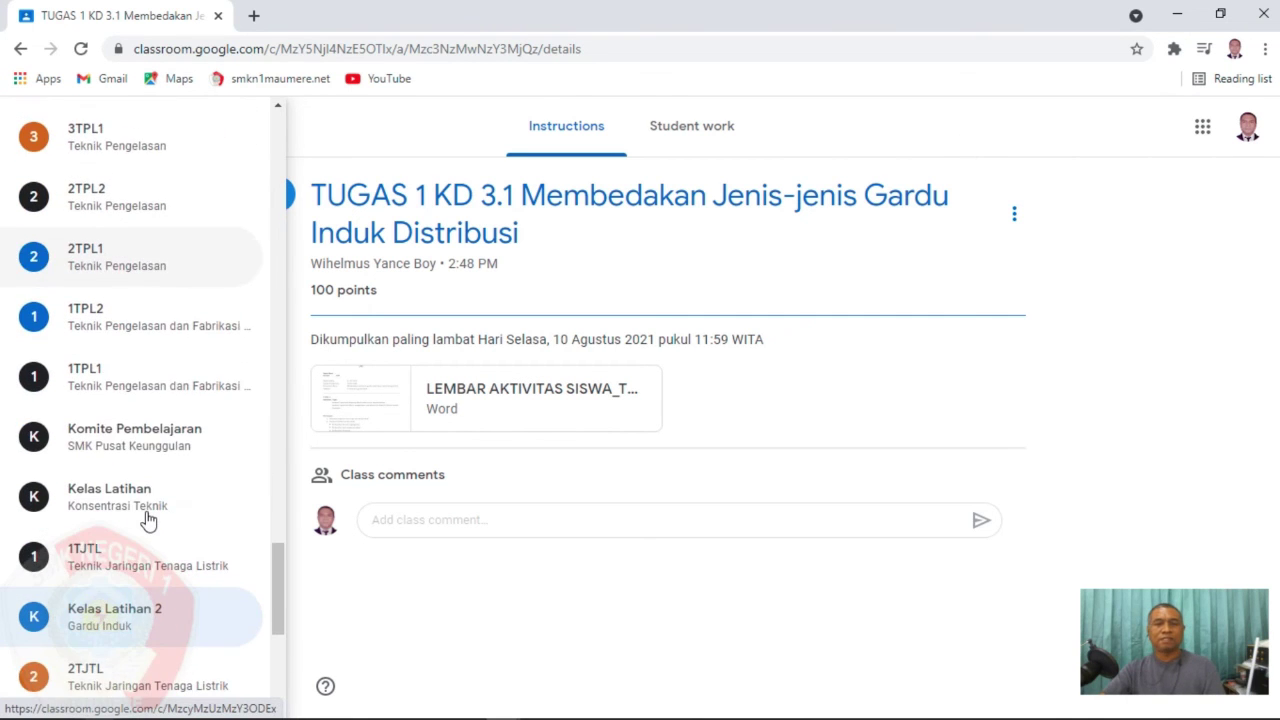
pyautogui.scroll(-1, 149, 520)
pyautogui.click(138, 414)
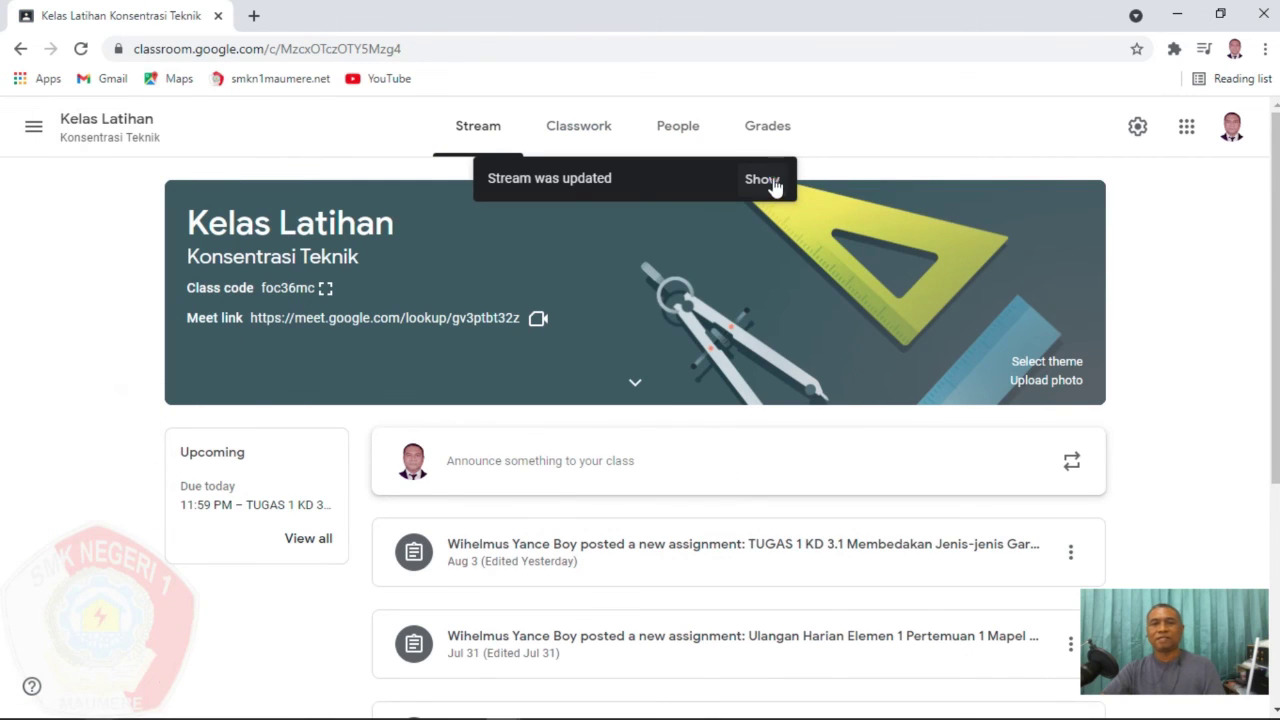
pyautogui.click(762, 180)
pyautogui.scroll(-1, 905, 404)
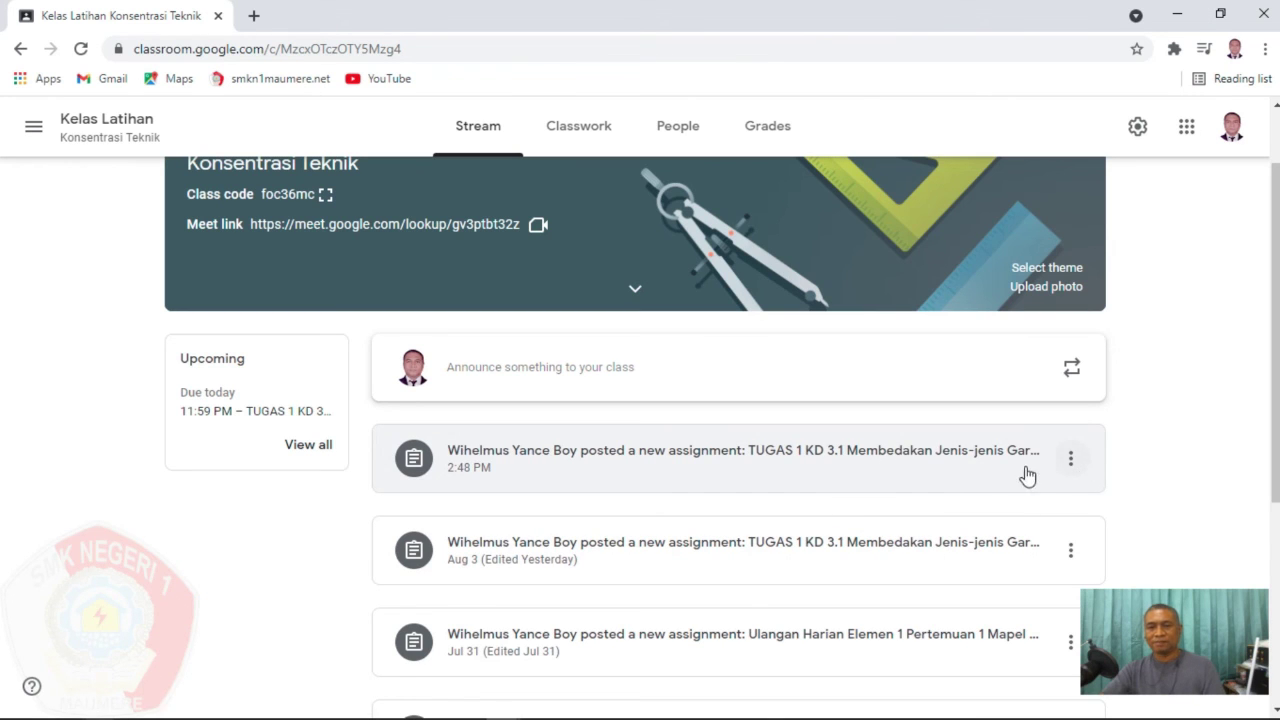
# Delete the duplicate TUGAS 1 KD 3.1 assignment posted at 2:48 PM under topic 8 of the Kelas Latihan classwork and check the stream.
pyautogui.click(597, 146)
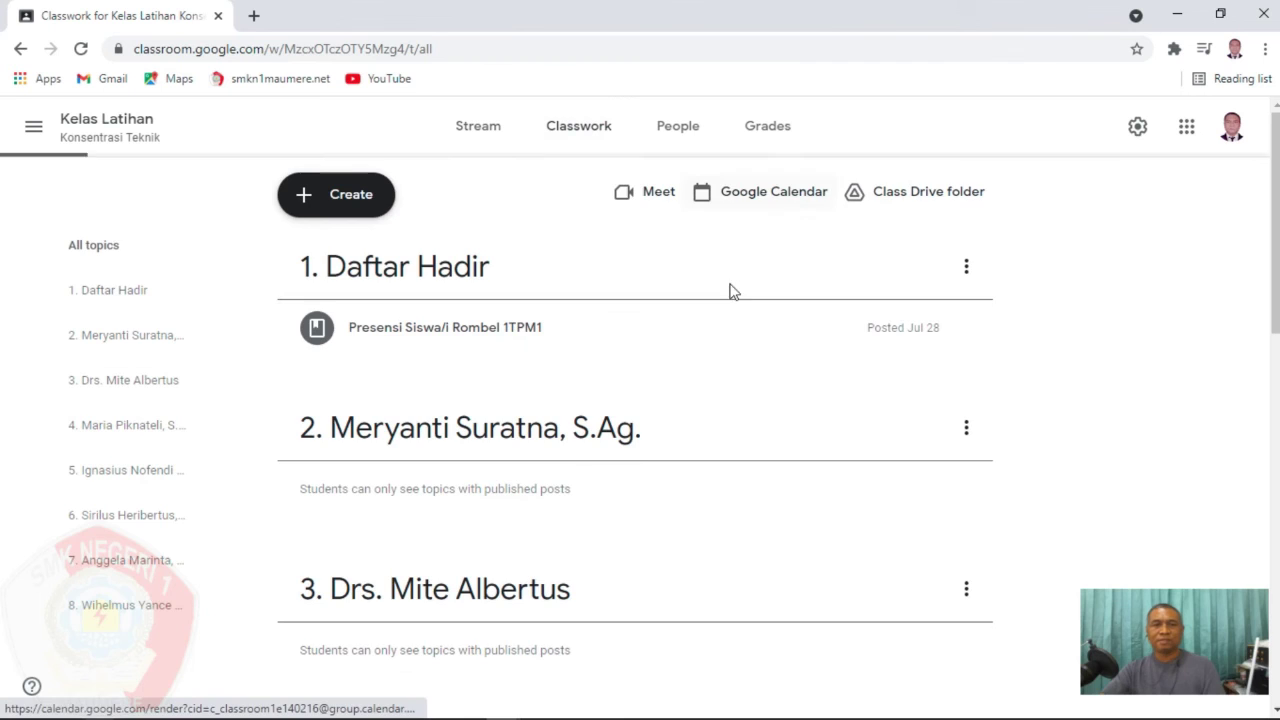
pyautogui.scroll(-5, 654, 389)
pyautogui.scroll(-5, 647, 421)
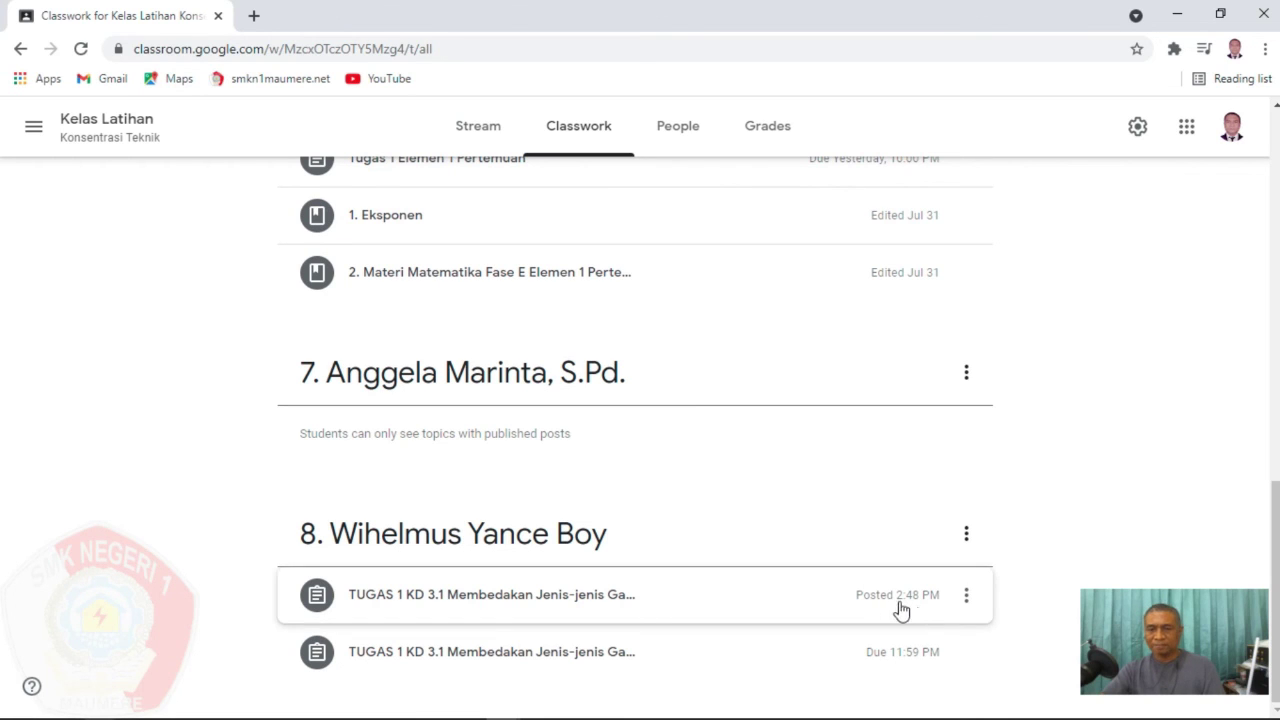
pyautogui.click(966, 594)
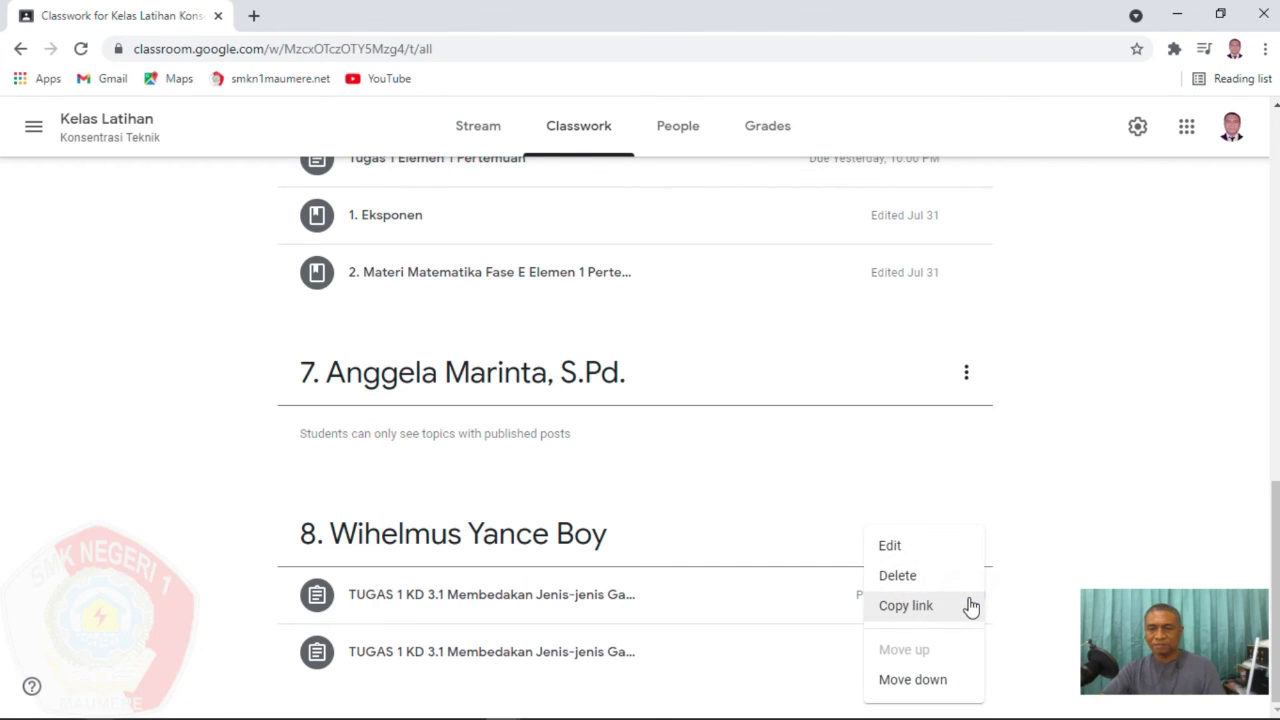
pyautogui.click(951, 575)
pyautogui.click(755, 468)
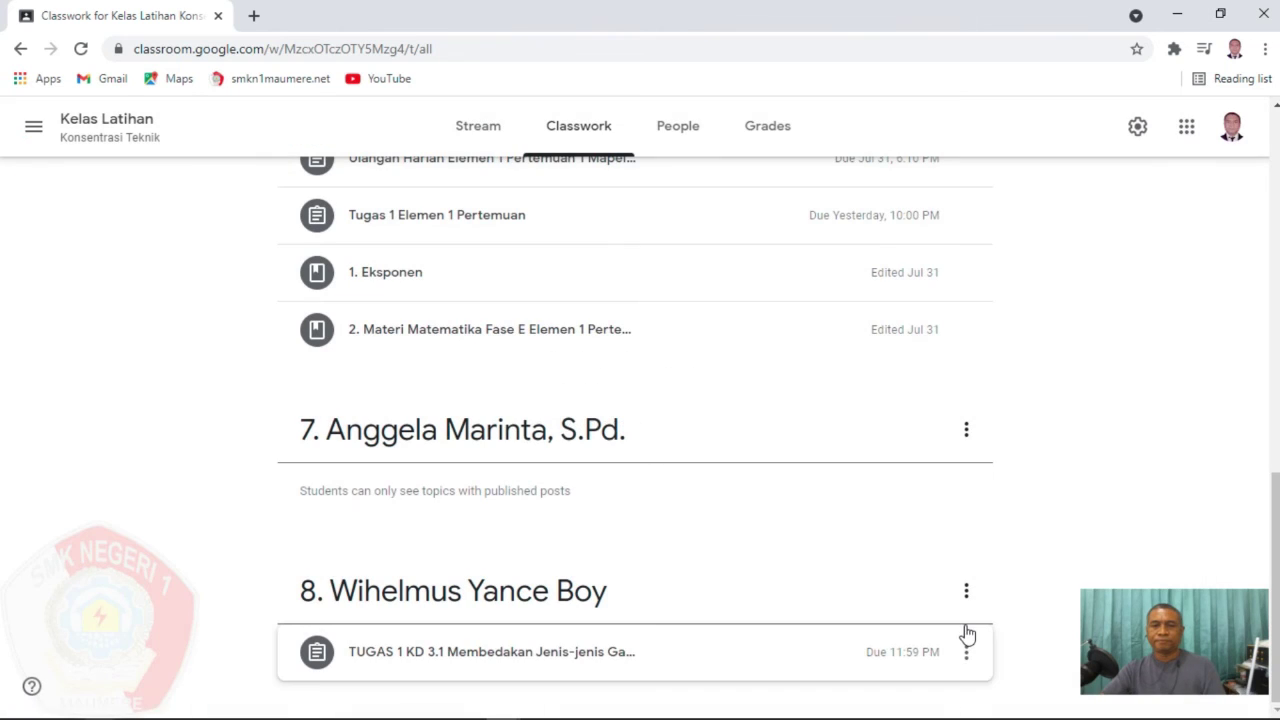
pyautogui.click(490, 146)
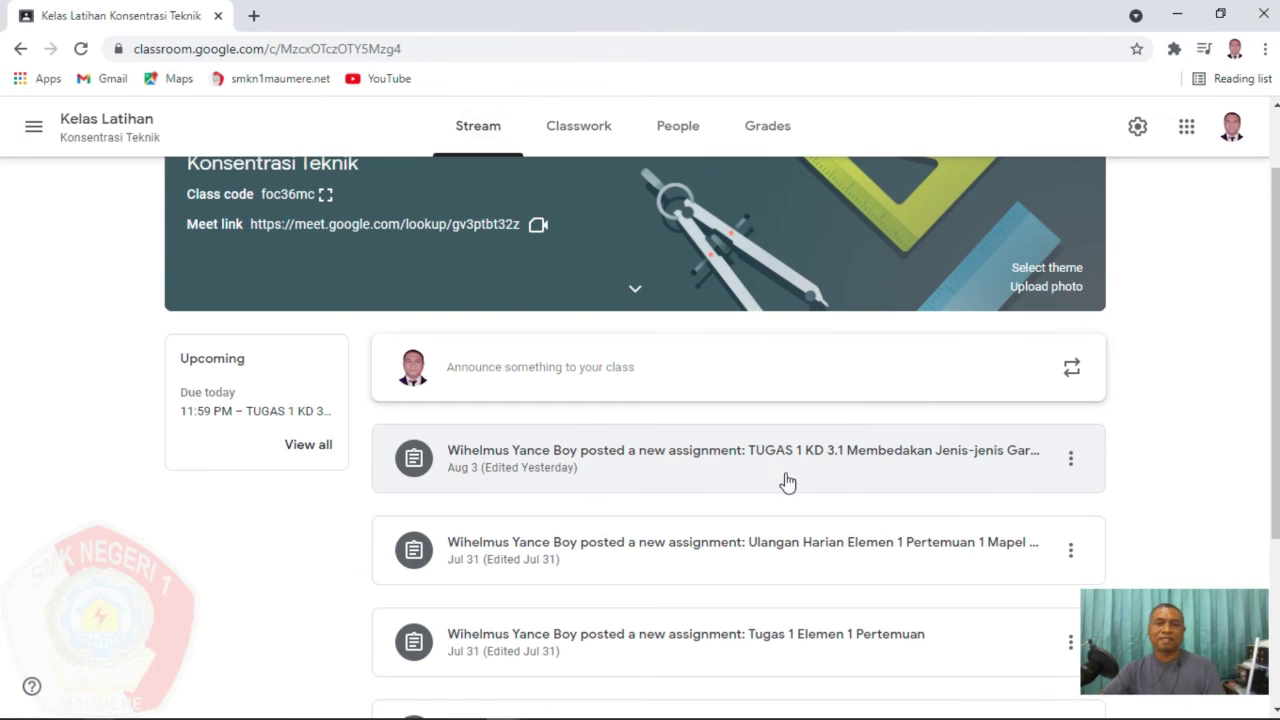
pyautogui.scroll(1, 805, 490)
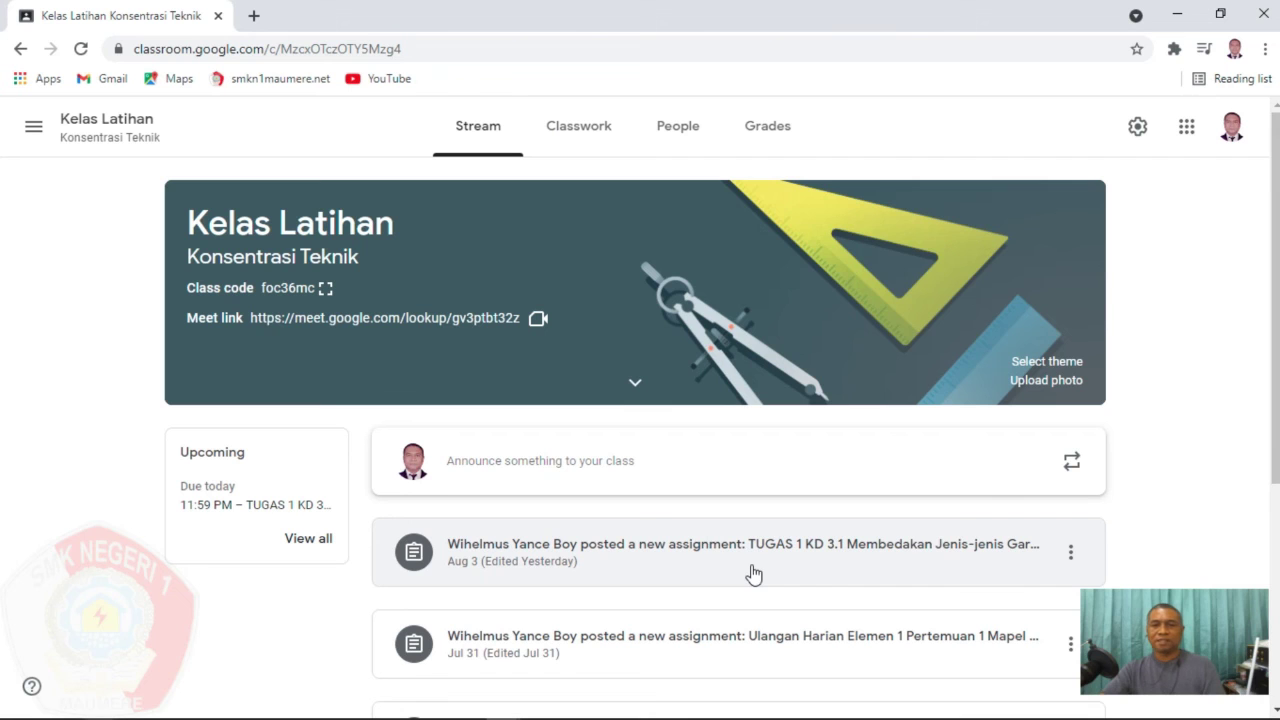
# View the Reuse post option among the classwork creation choices of Kelas Latihan and return to the class stream.
pyautogui.click(580, 139)
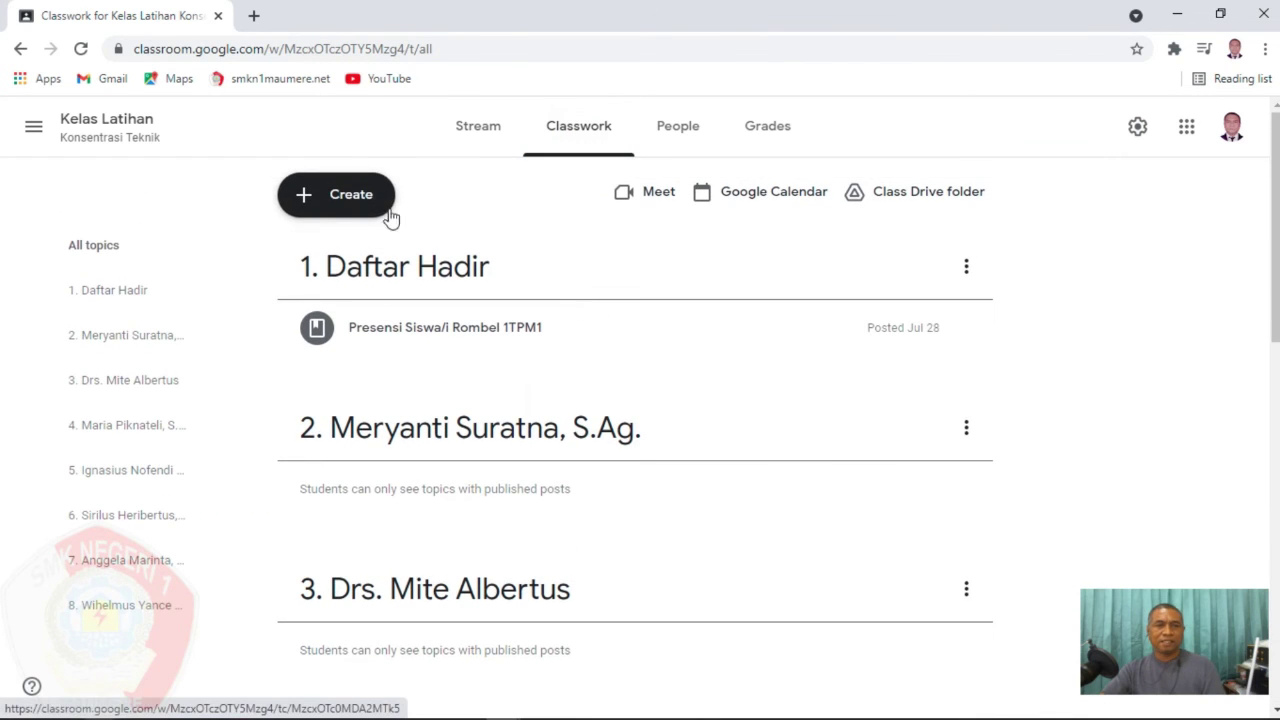
pyautogui.click(388, 212)
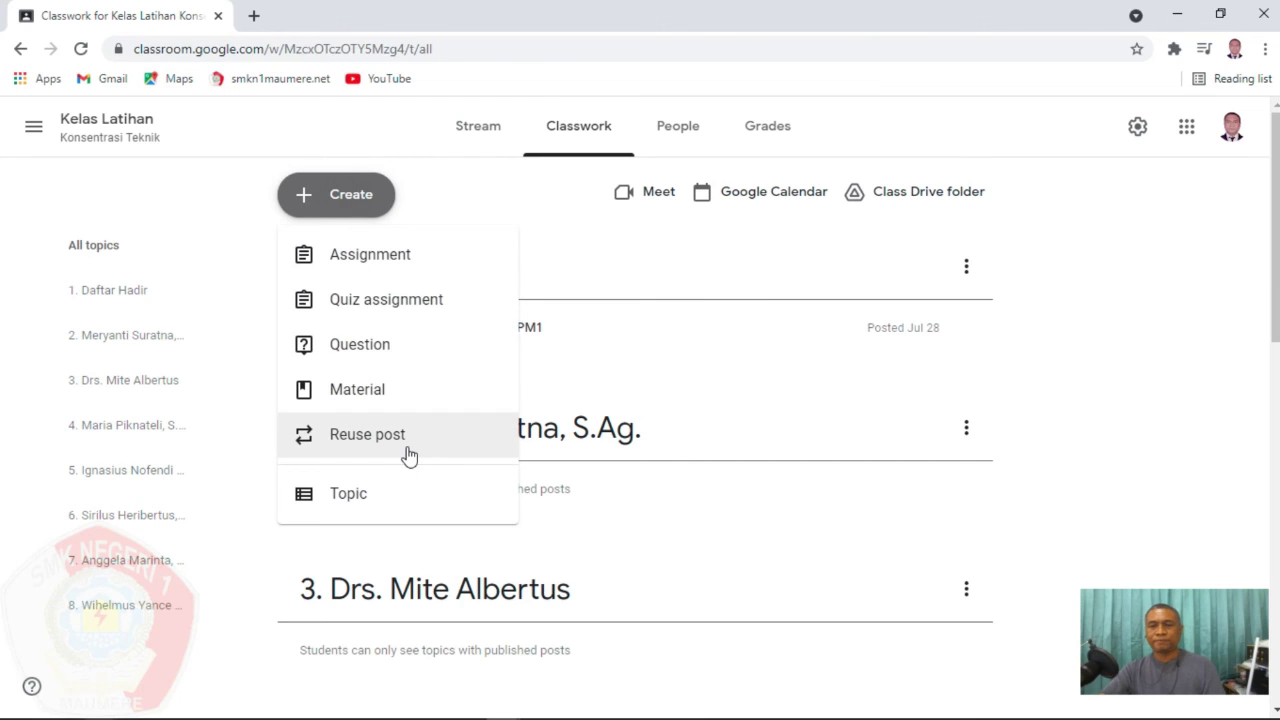
pyautogui.click(477, 143)
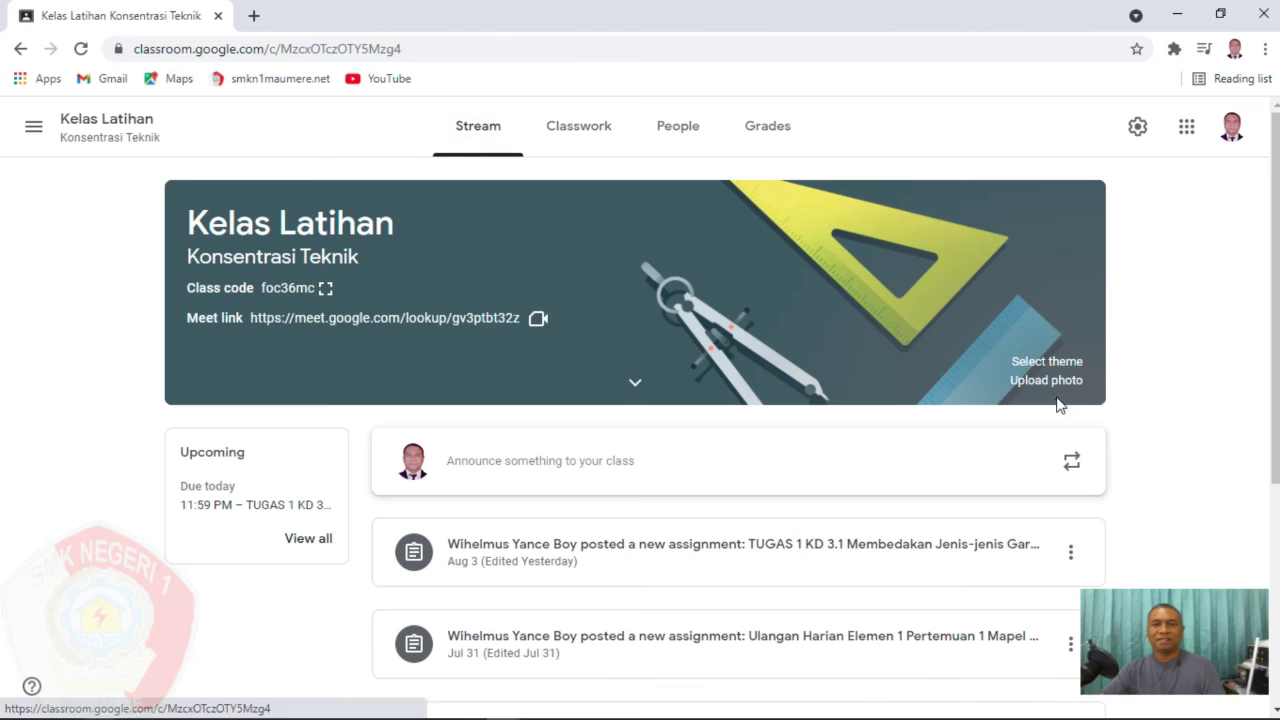